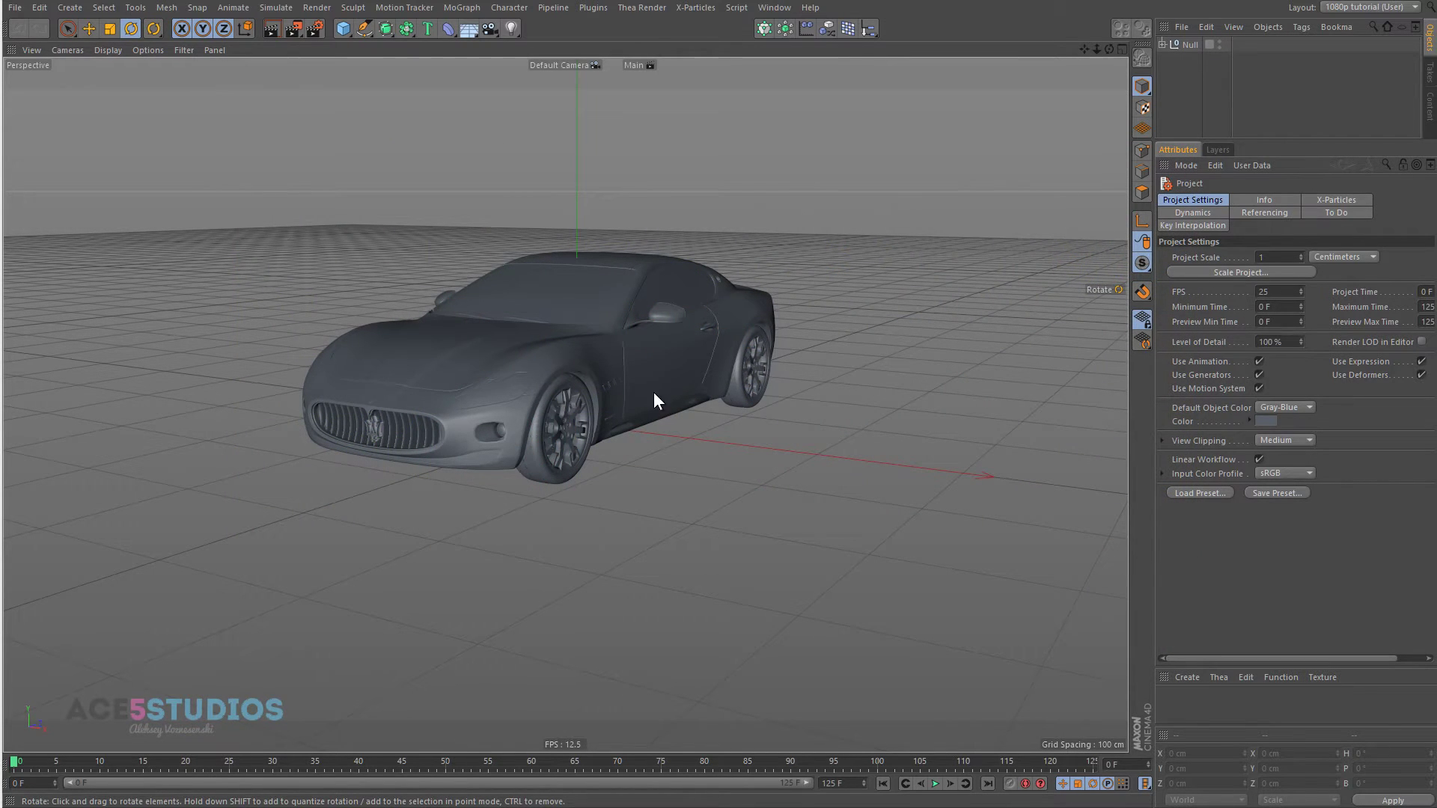
alt+drag(676, 332, 721, 330)
click(721, 330)
click(891, 172)
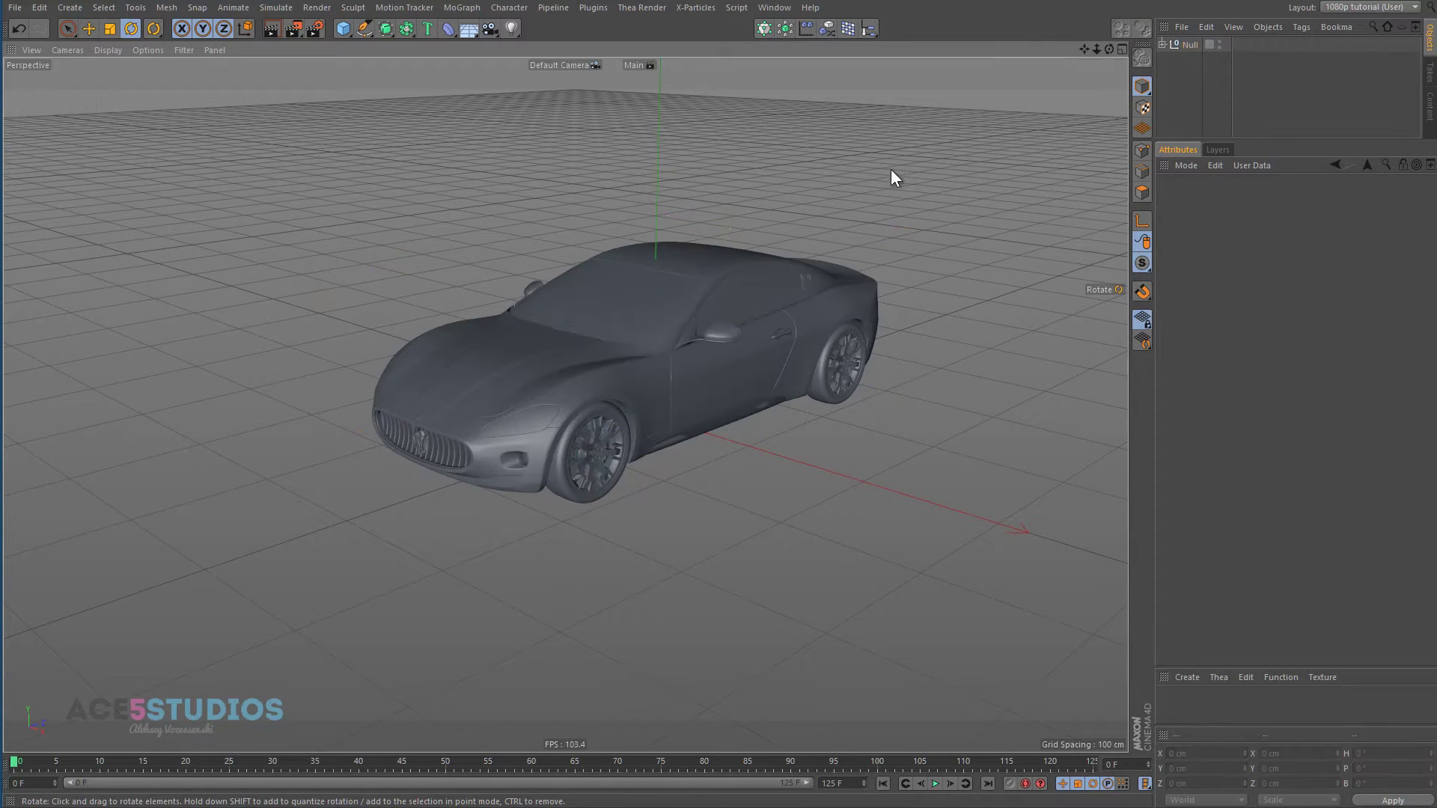
click(1162, 44)
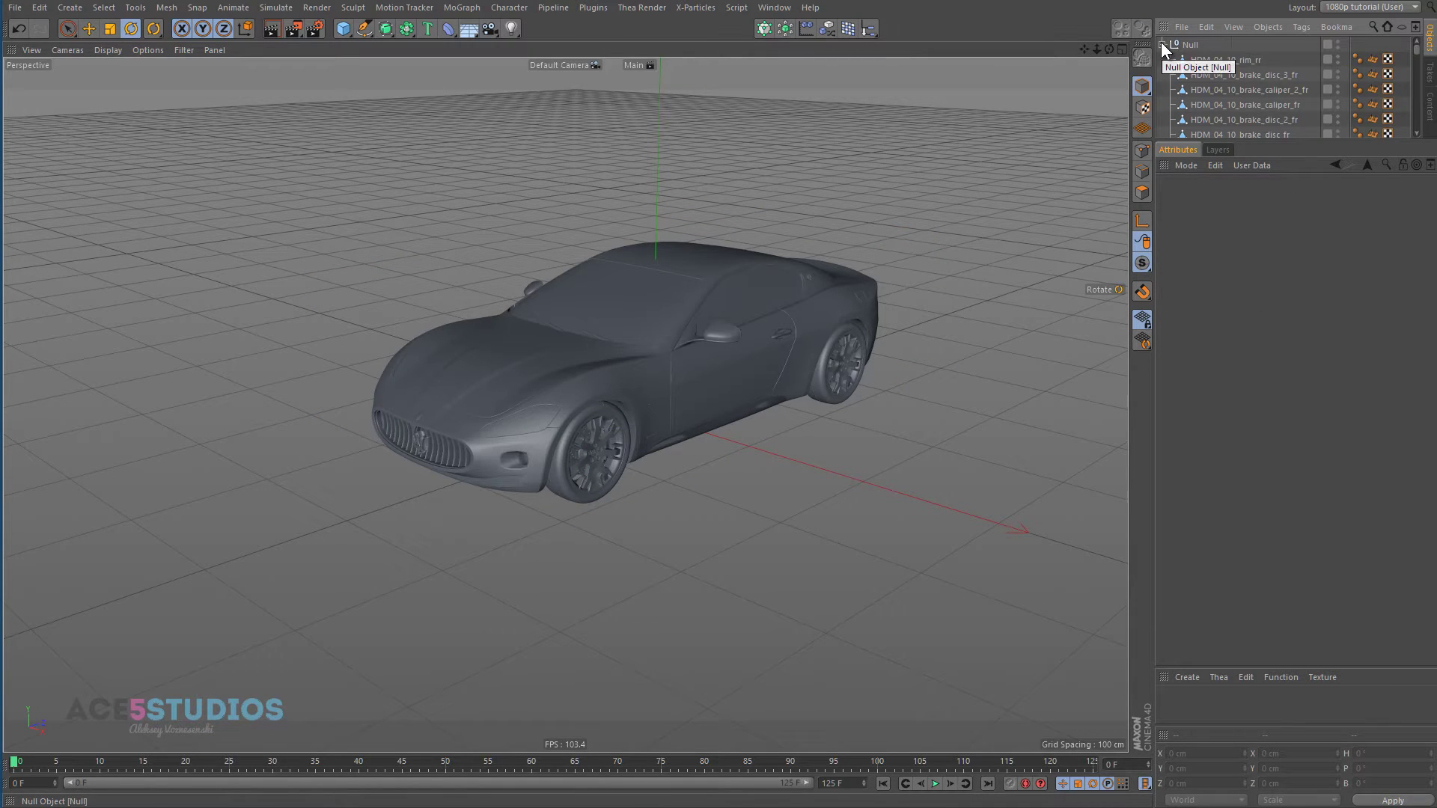
click(1161, 44)
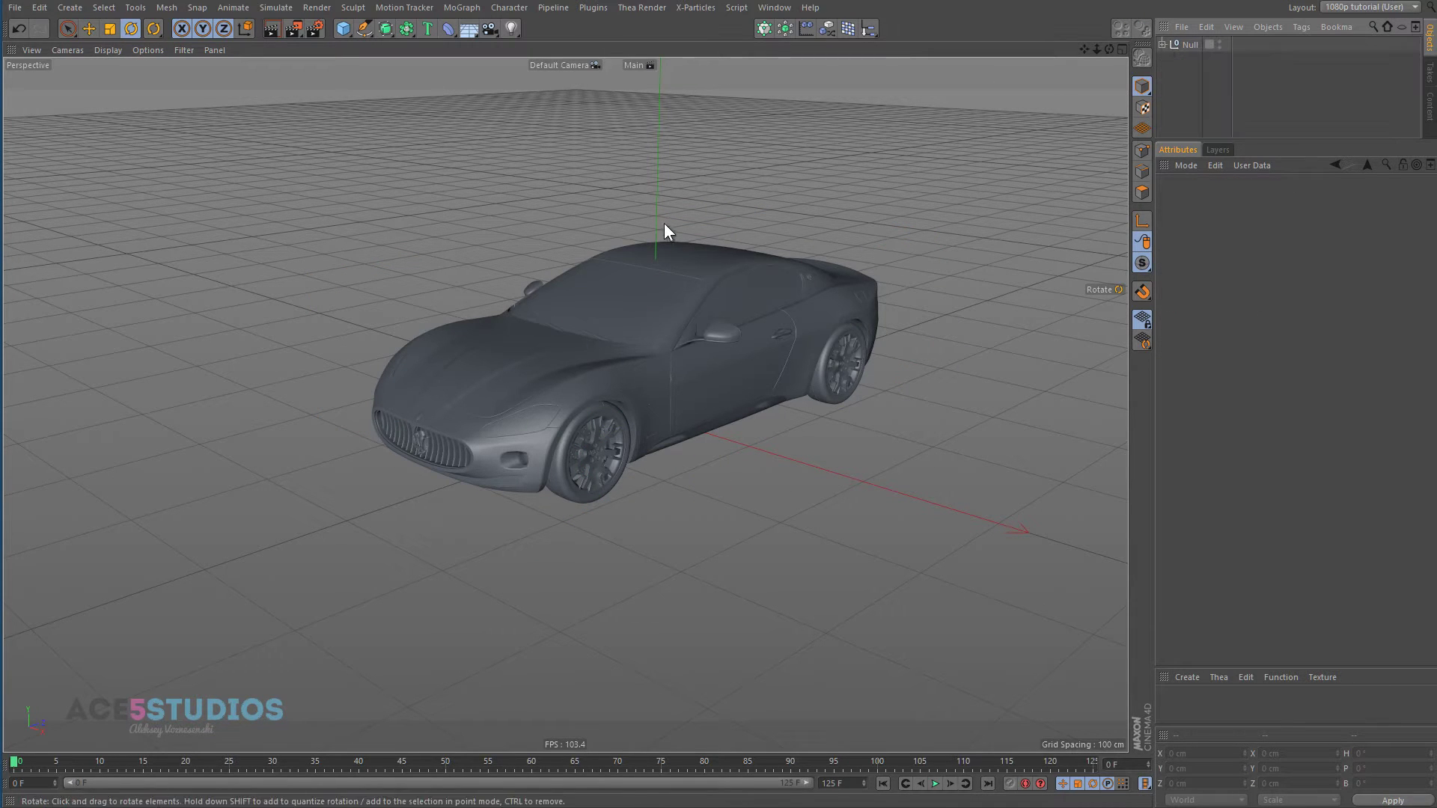
Add a plane as the ground under the car and scale it up uniformly to about 1093 cm.
click(341, 27)
click(470, 76)
scroll(555, 246, down, 1)
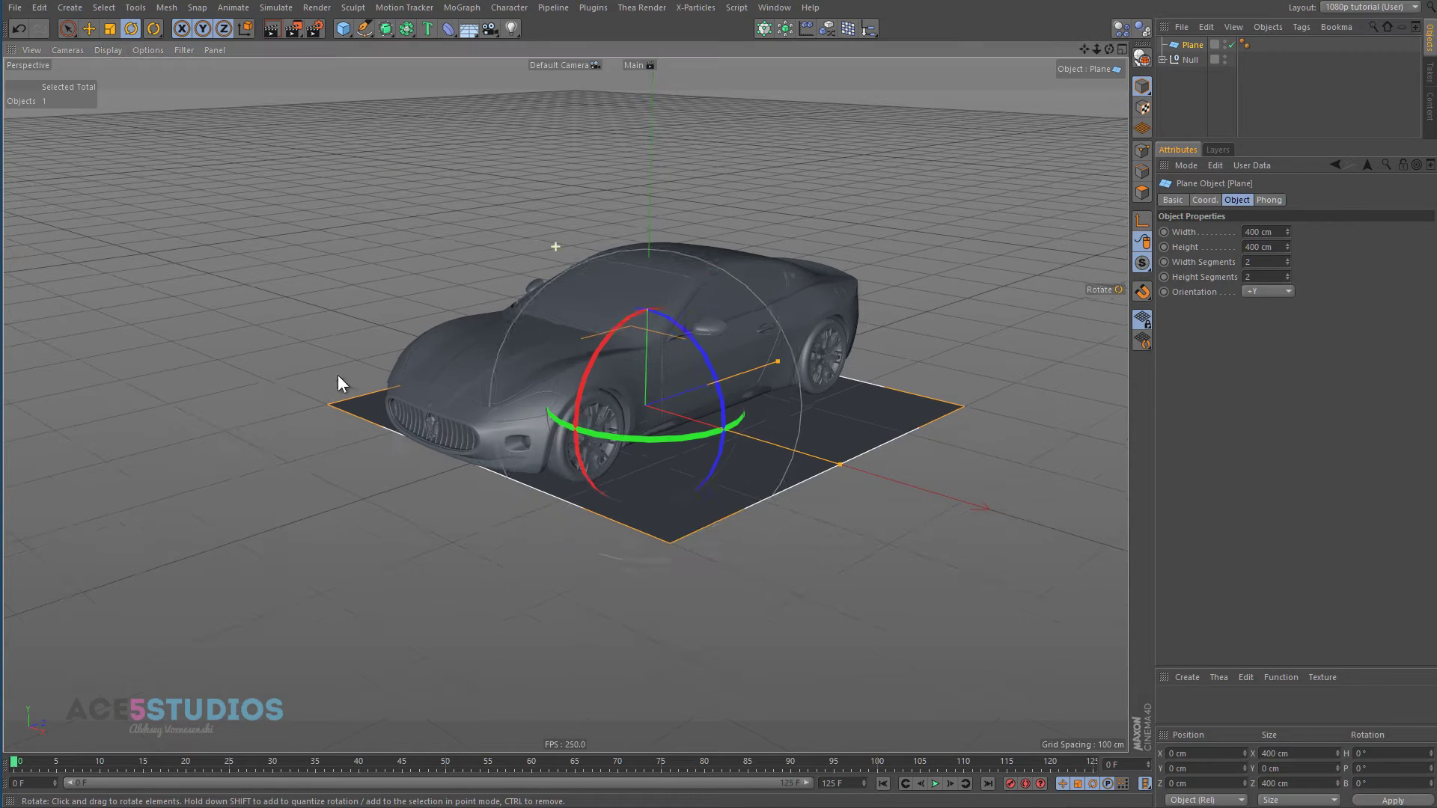
key(t)
drag(550, 337, 304, 372)
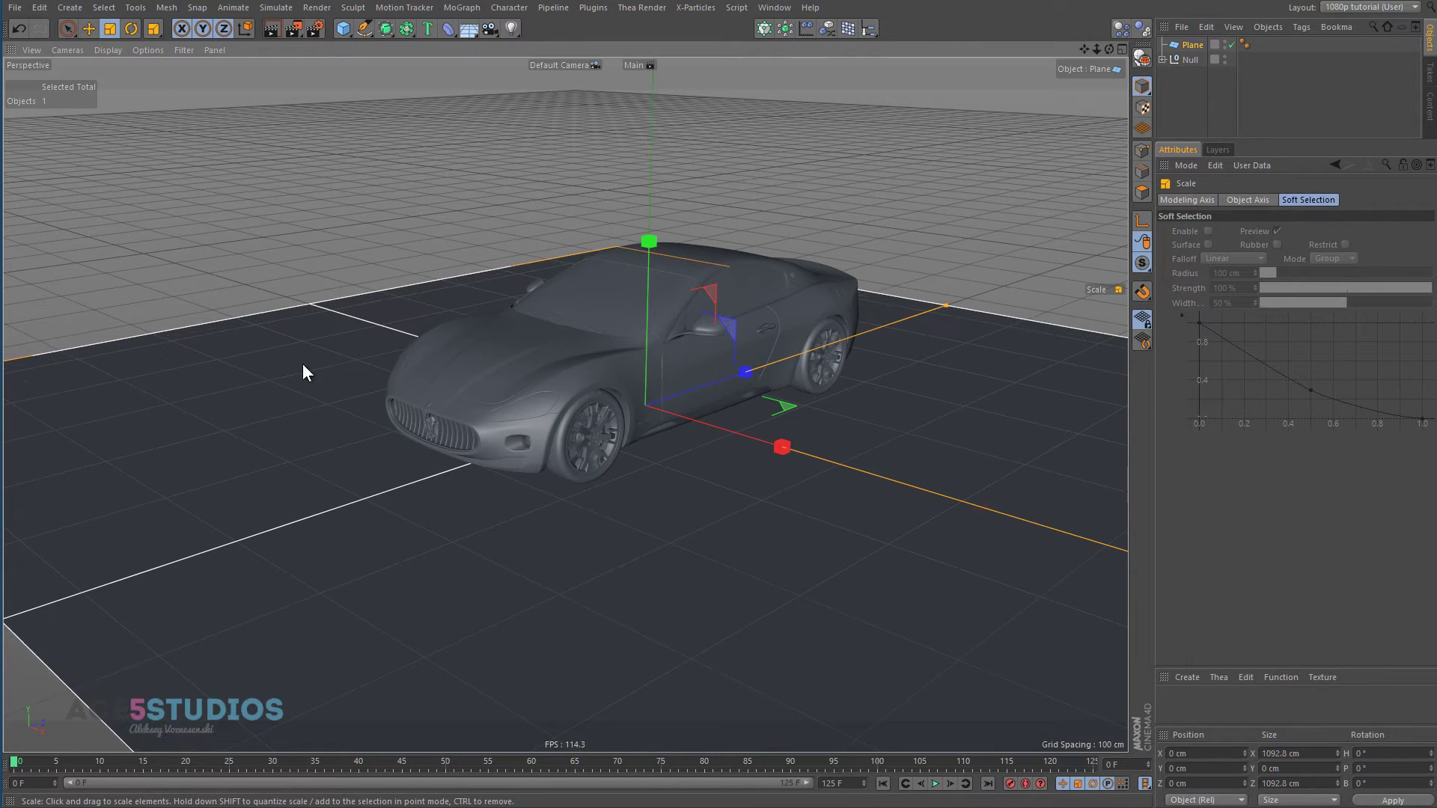
Add an infinite light and rotate it to about H 100.7°, P -49.1°, B 16.6° to light the car.
click(512, 29)
click(645, 103)
key(r)
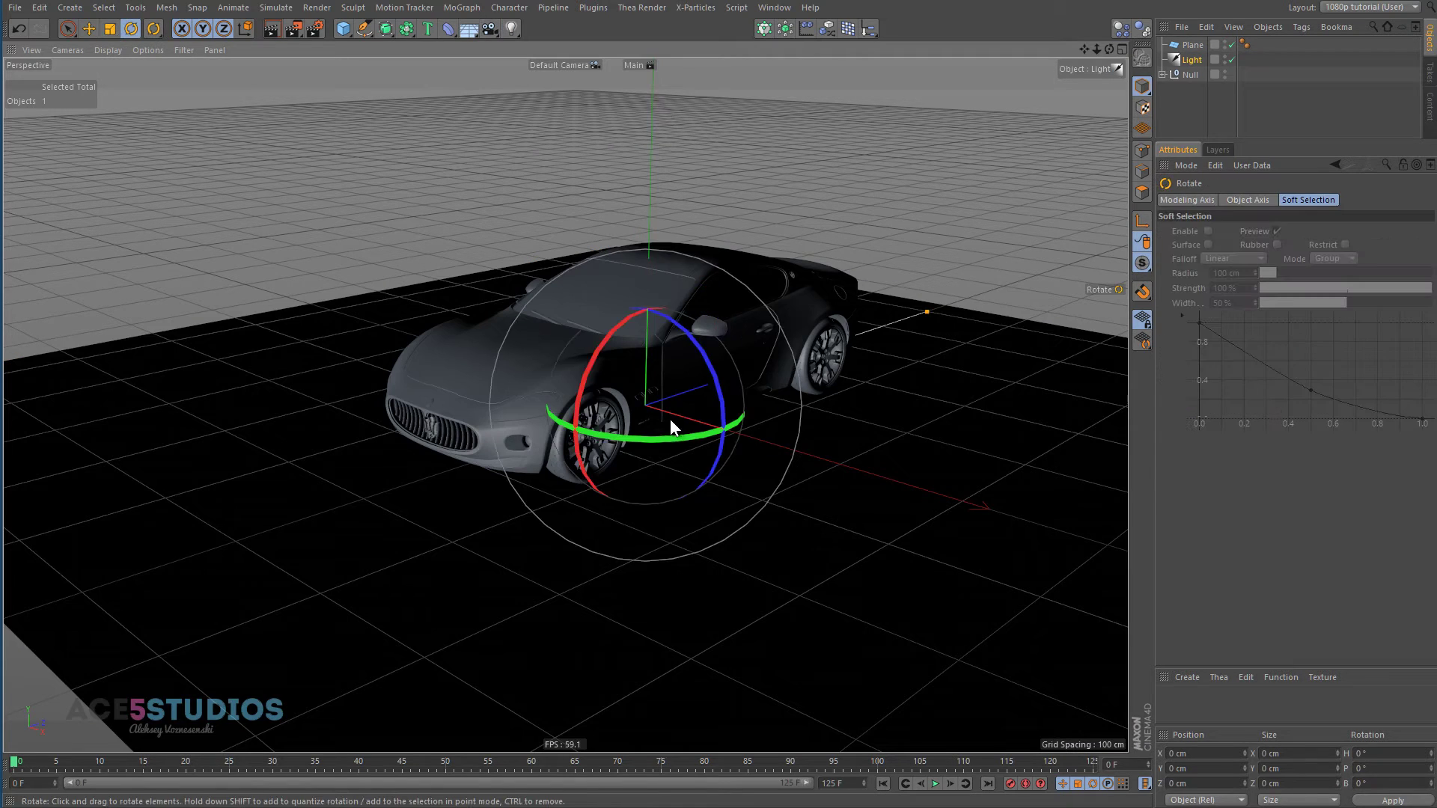
drag(649, 414, 753, 307)
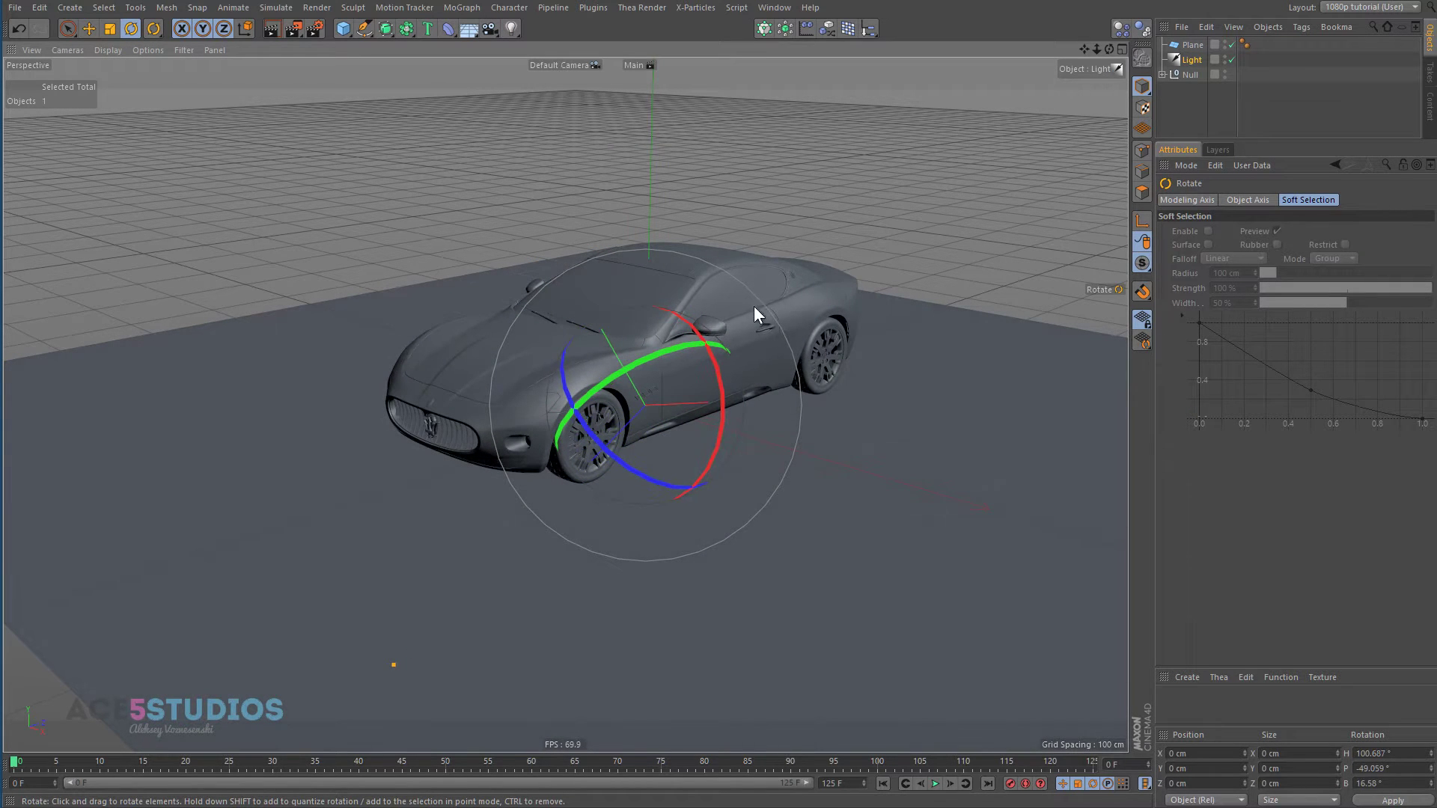
Open the Thea Darkroom, start an interactive Presto (MC) render, and frame the car in a close front three-quarter view.
click(627, 10)
click(651, 41)
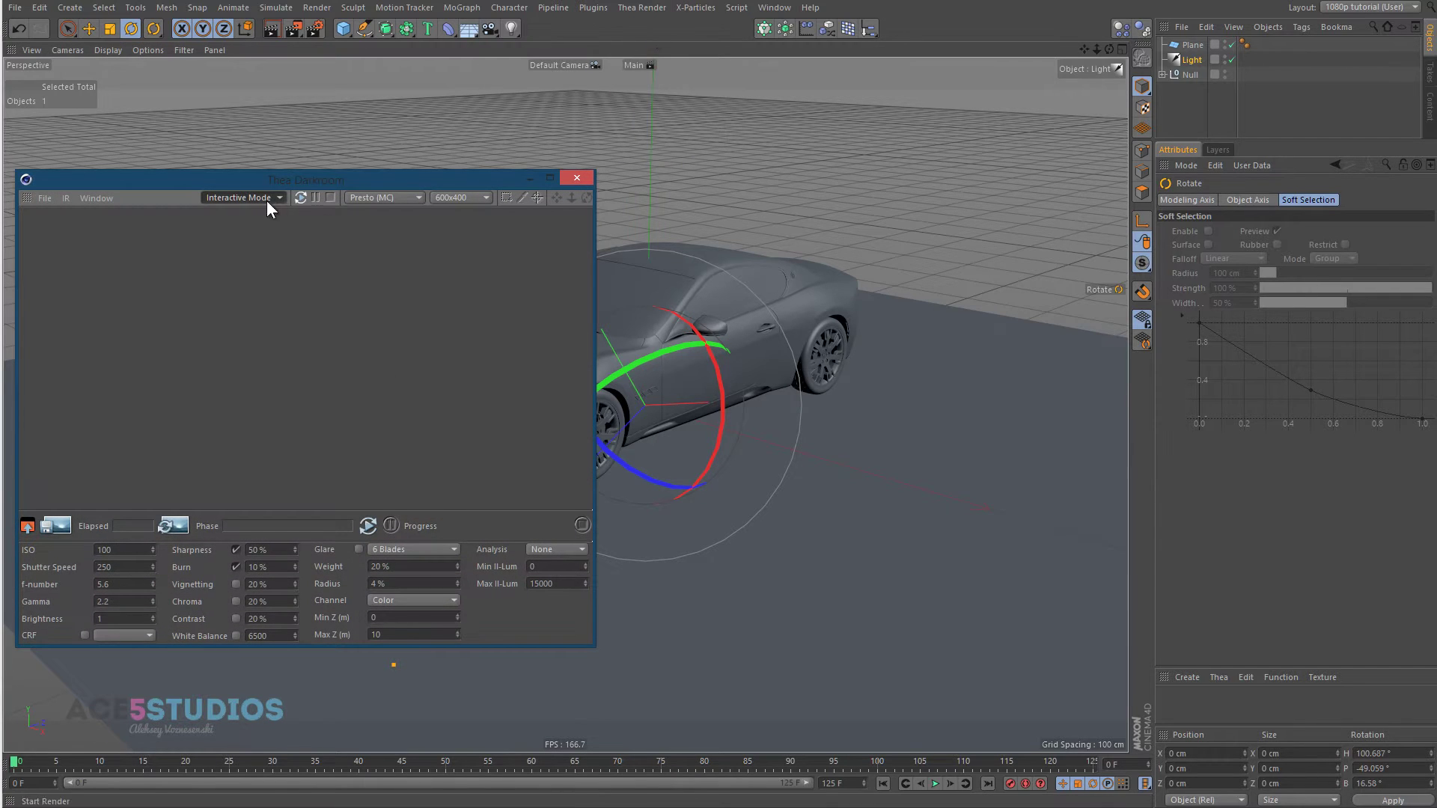
click(299, 197)
drag(334, 182, 567, 128)
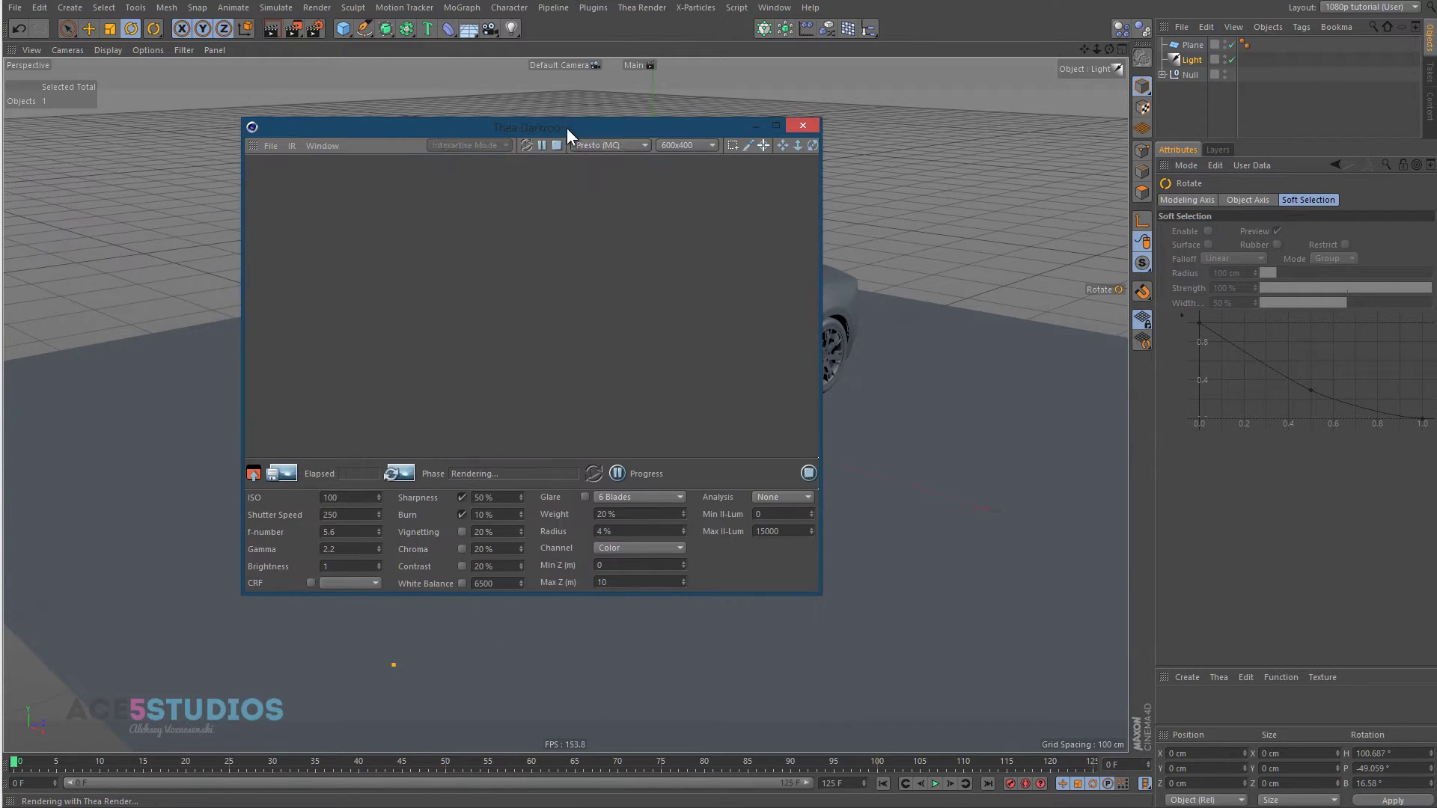
alt+right_drag(612, 271, 686, 255)
alt+drag(584, 318, 610, 251)
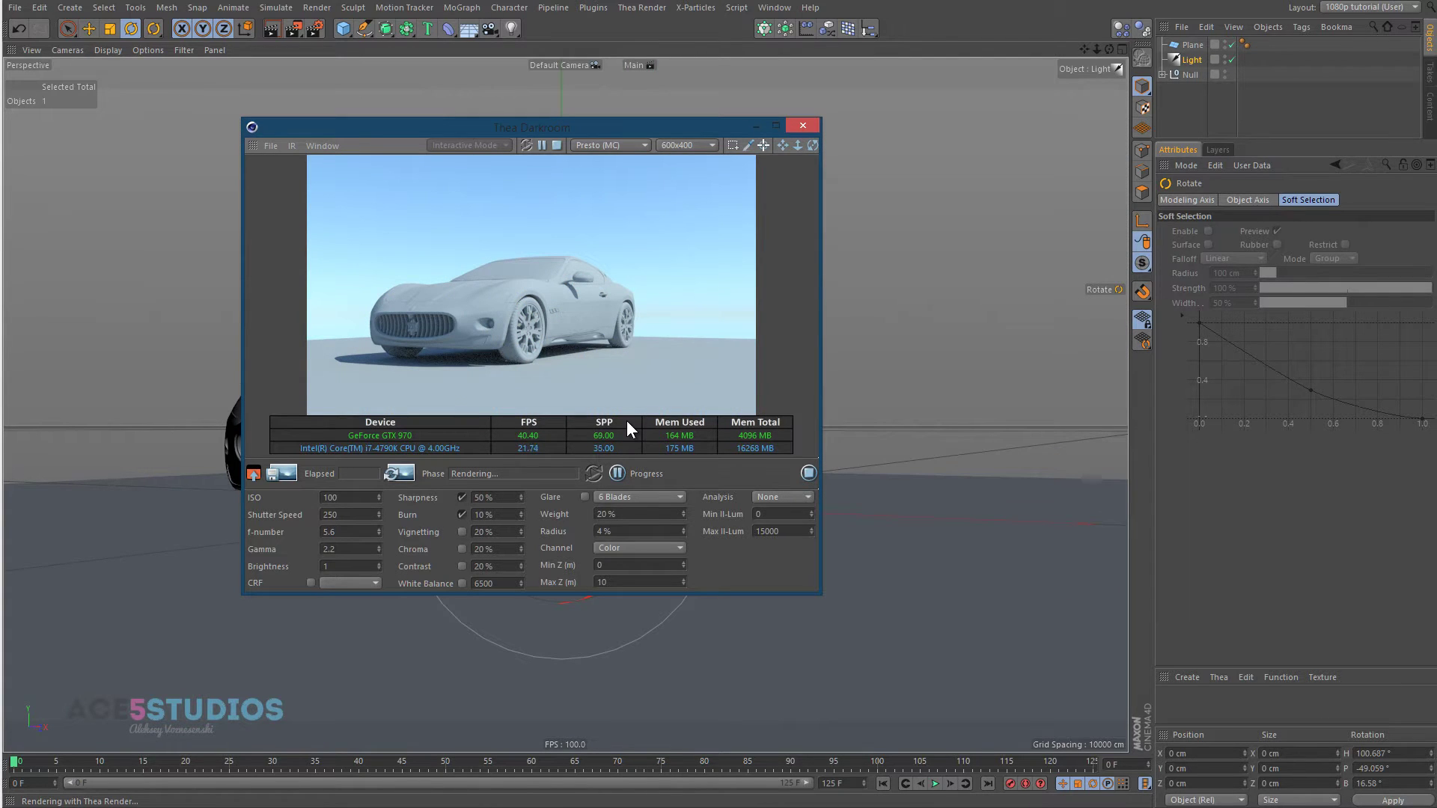
alt+right_drag(497, 313, 532, 321)
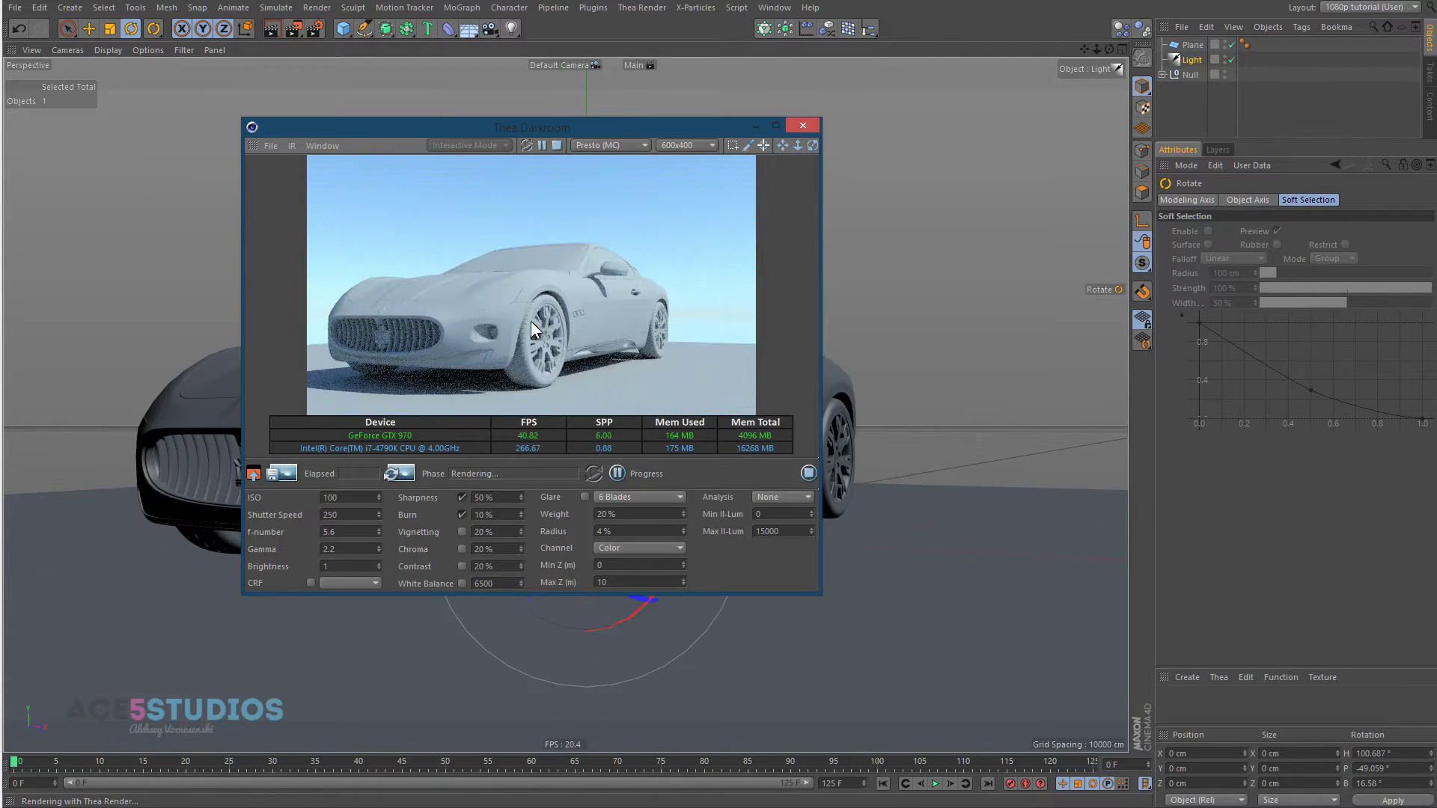
drag(510, 319, 583, 314)
Create a Thea Metallic Paint material and apply it to the car body.
click(1220, 677)
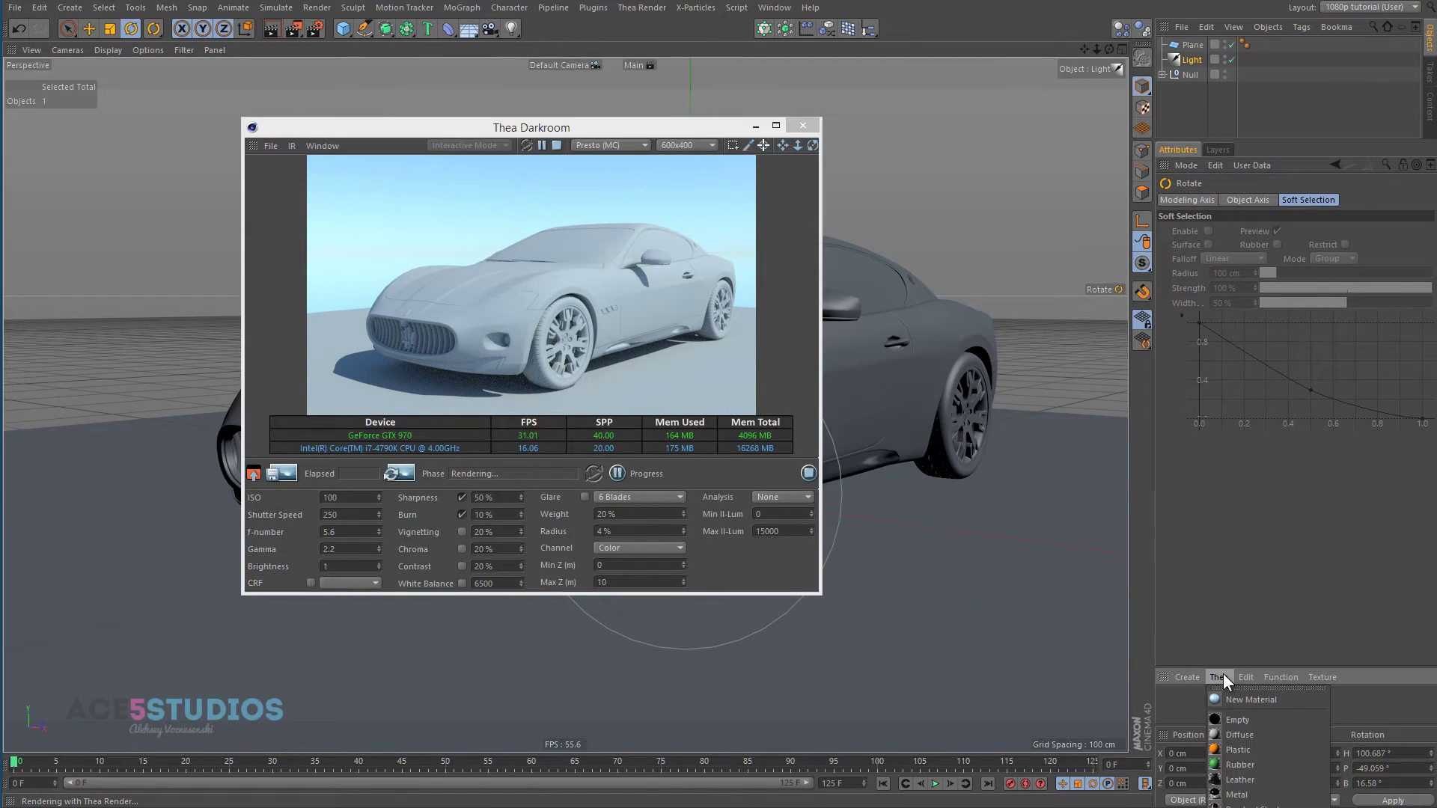
click(1223, 675)
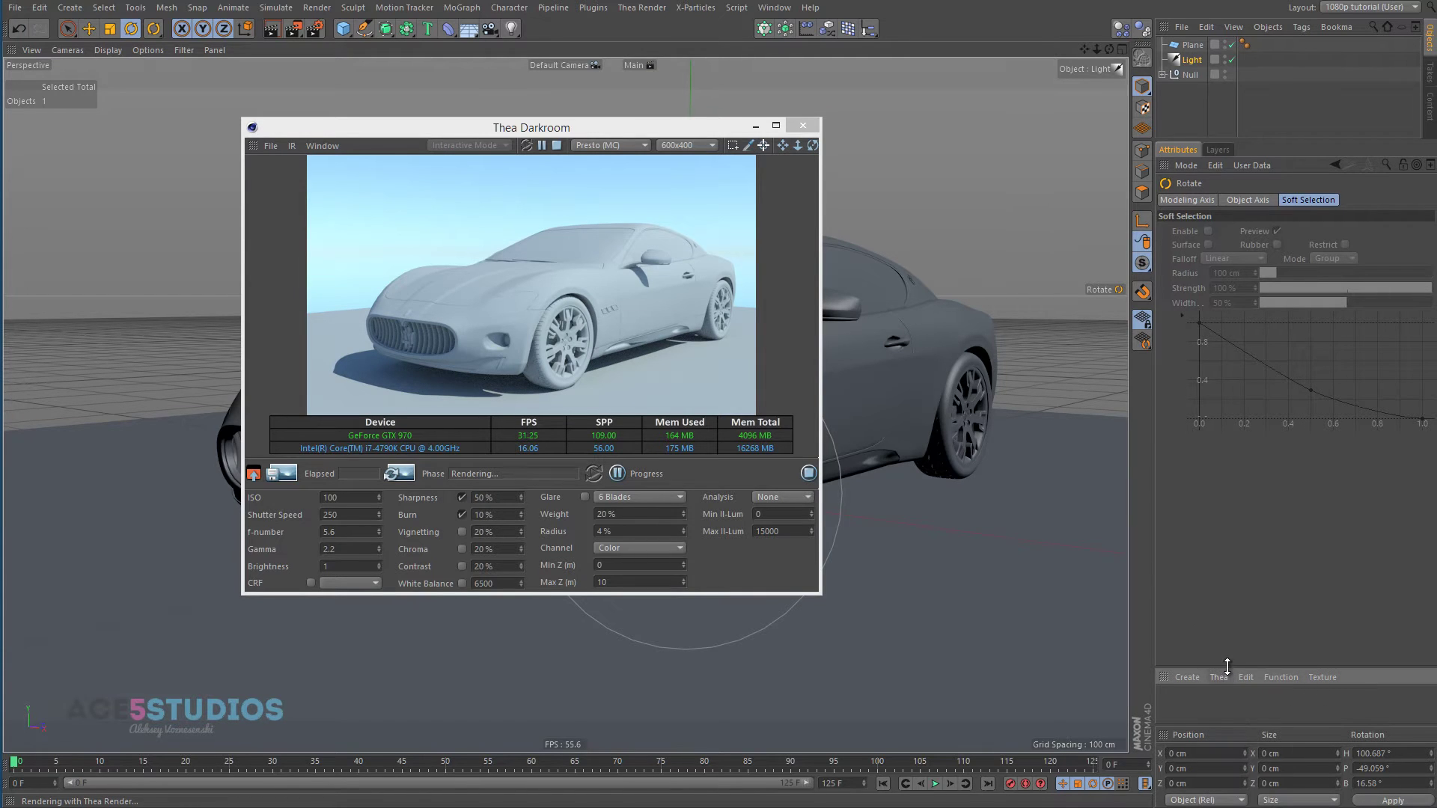
drag(1226, 666, 1222, 551)
click(1219, 561)
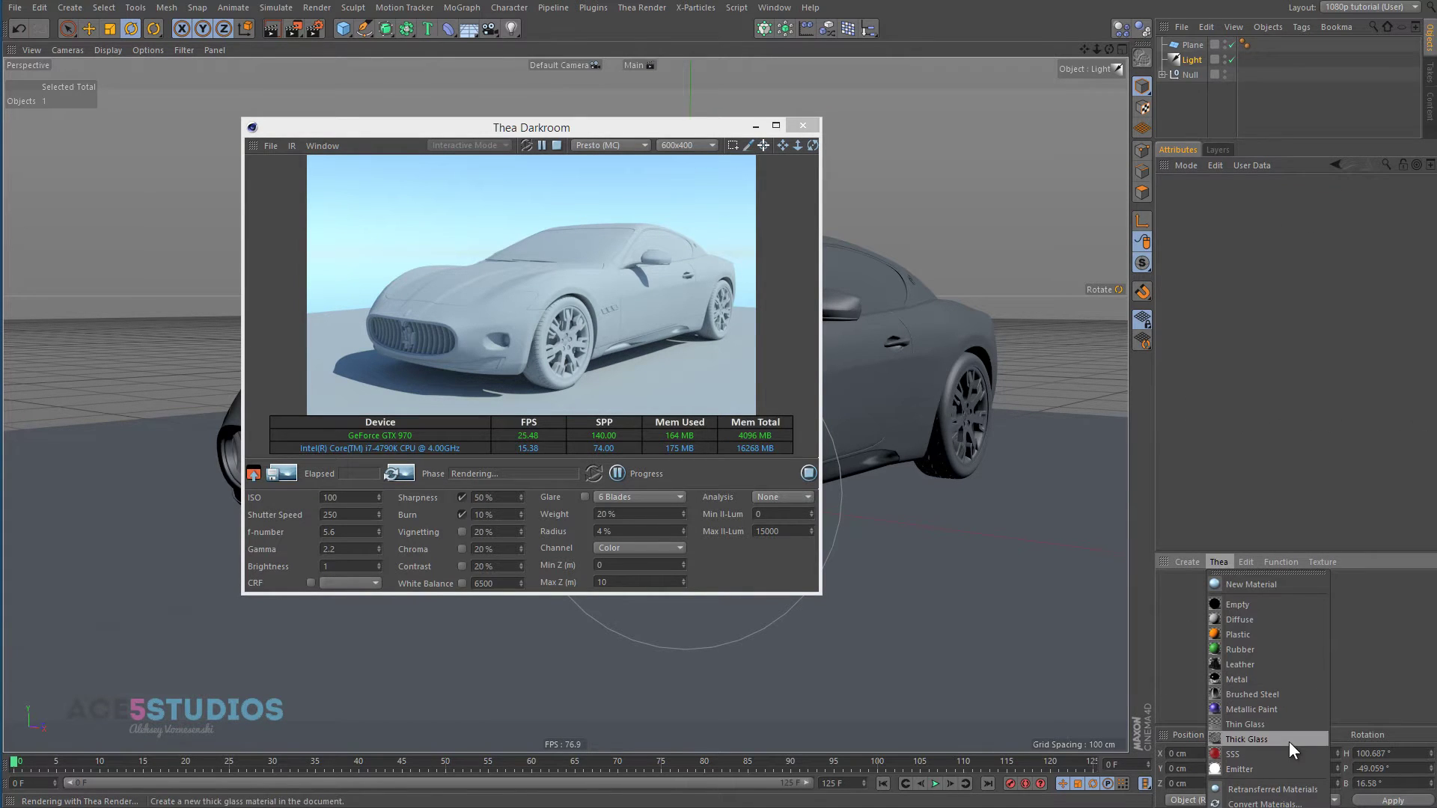
click(1287, 706)
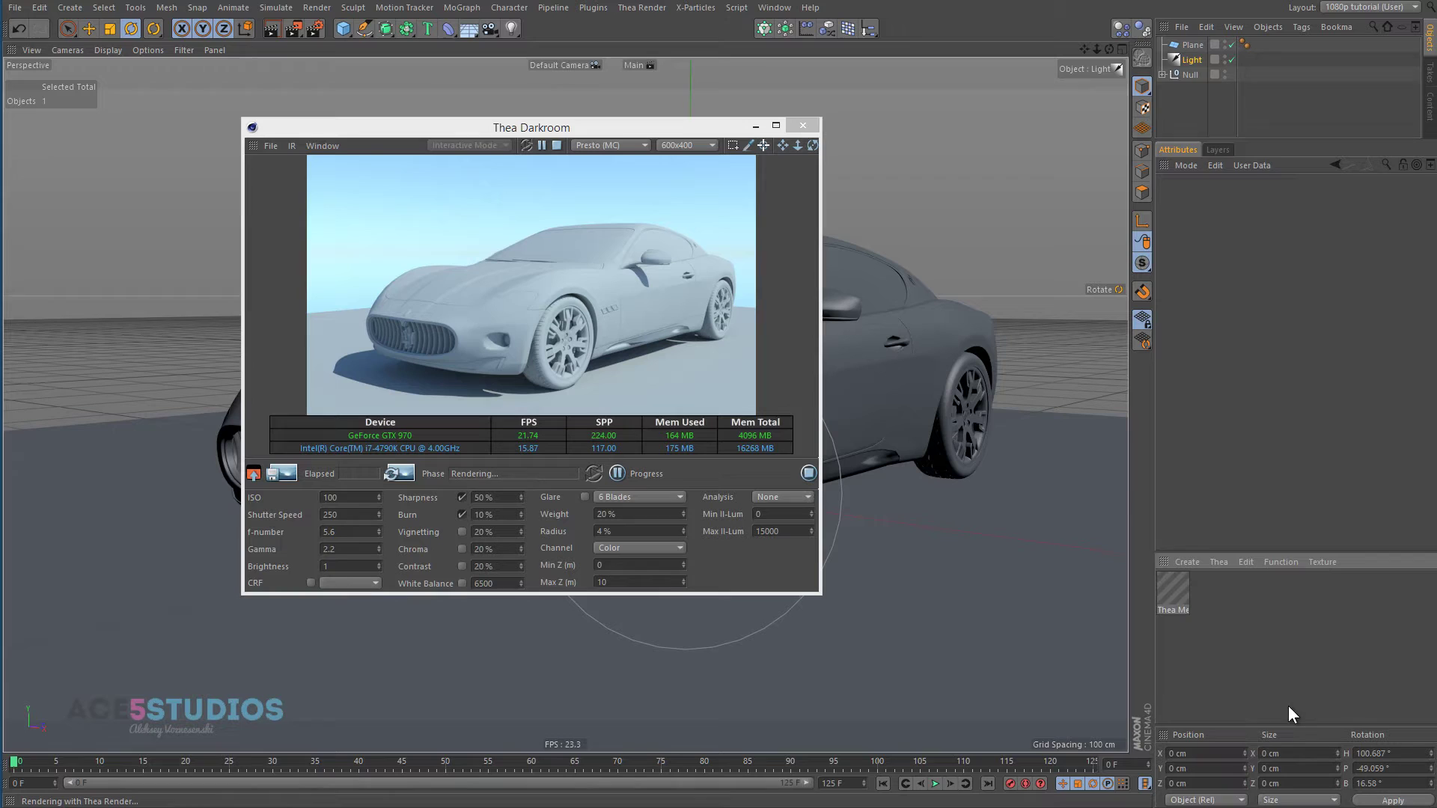
drag(916, 372, 856, 356)
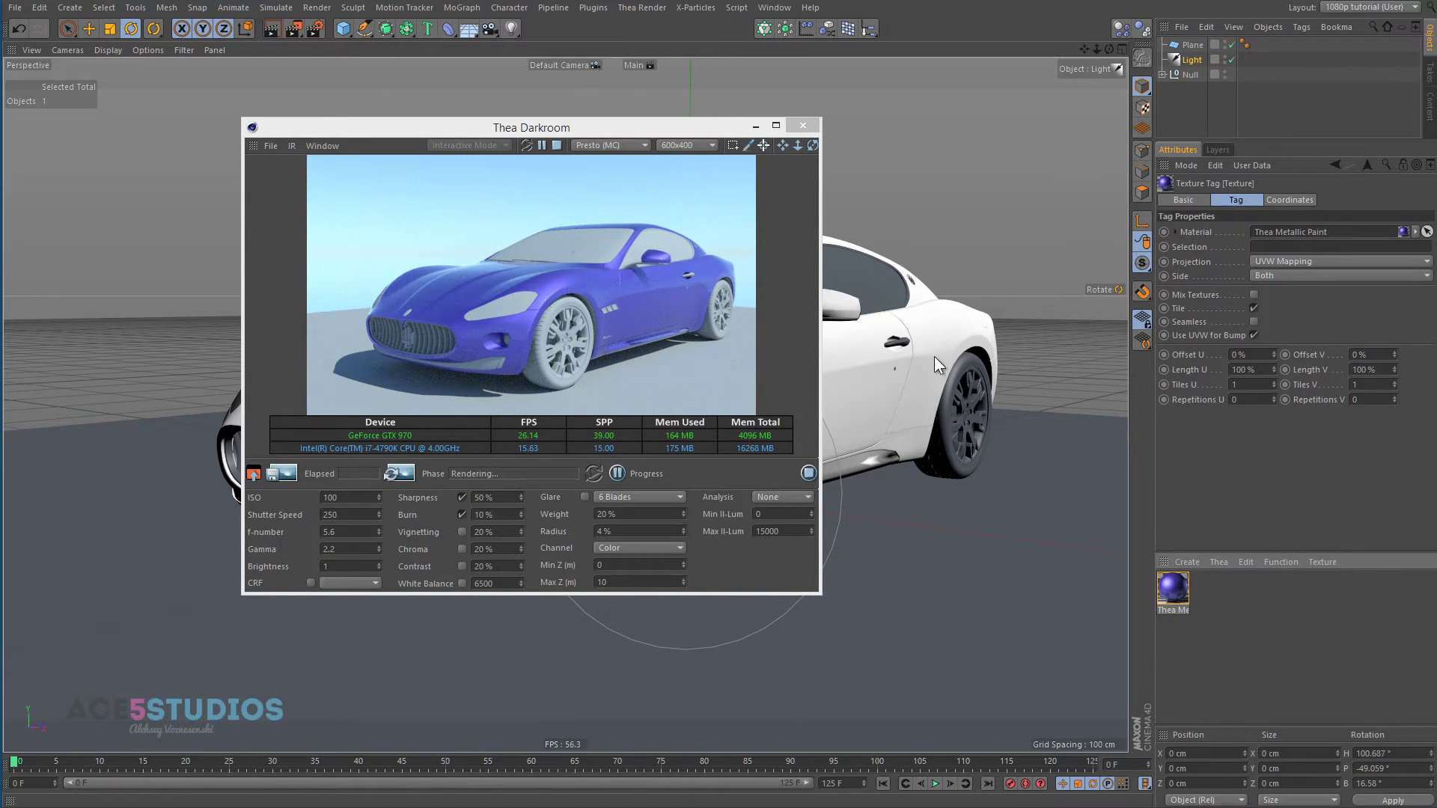
Recolour the metallic paint yellow-orange with diffuse H 42°, S 100%, V 100% and reflectance H 47°, S 100%.
click(1174, 590)
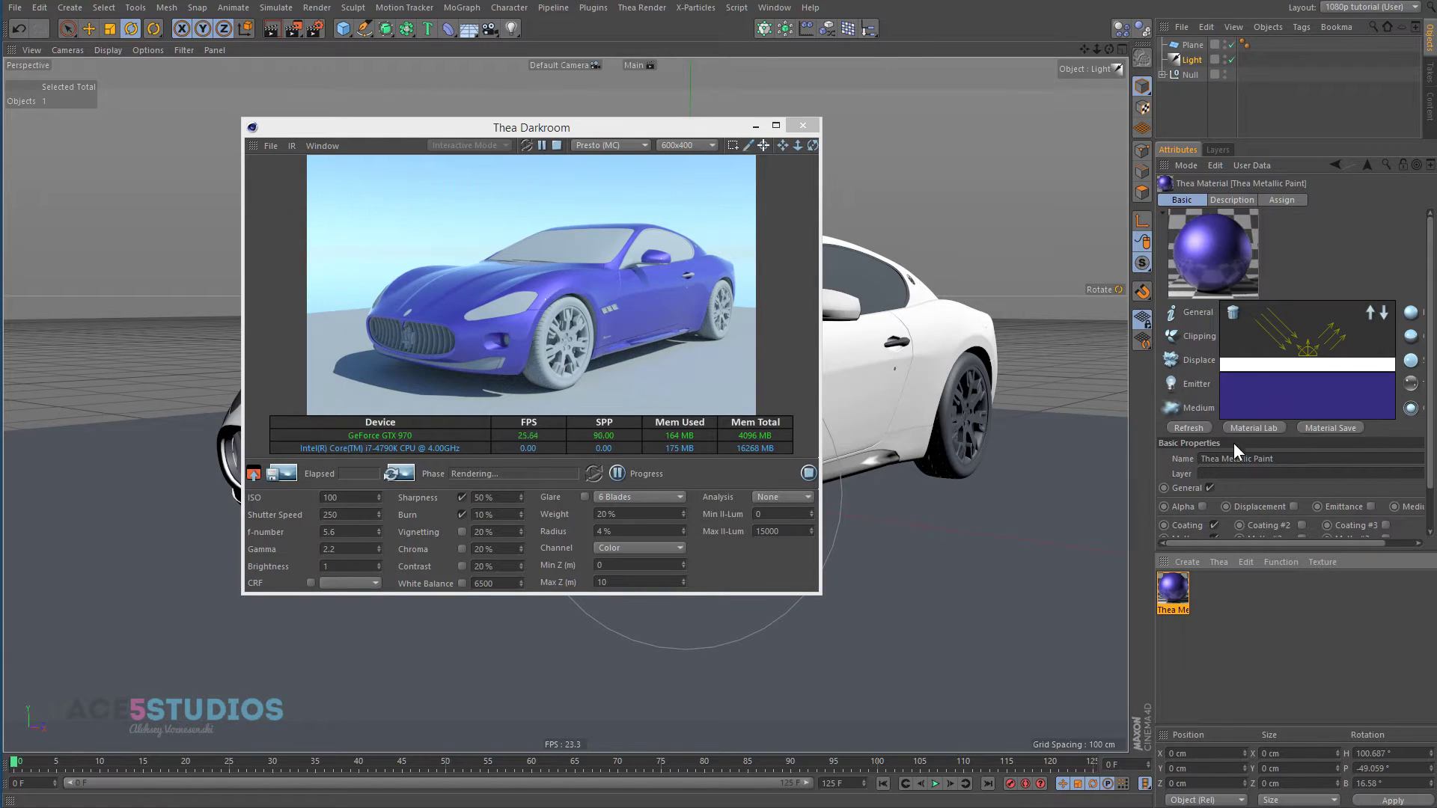
click(1286, 401)
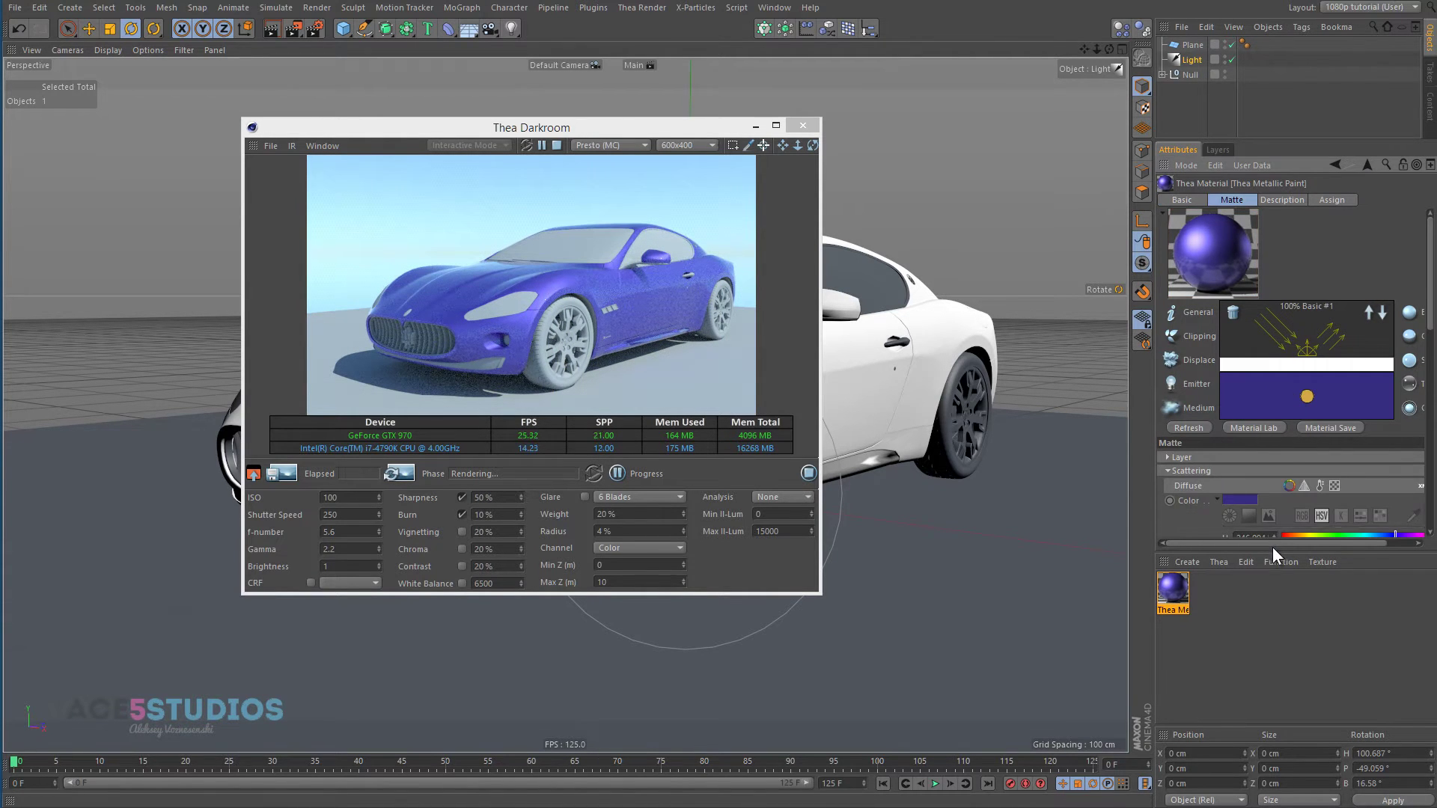
drag(1272, 552, 1272, 674)
scroll(1265, 388, down, 3)
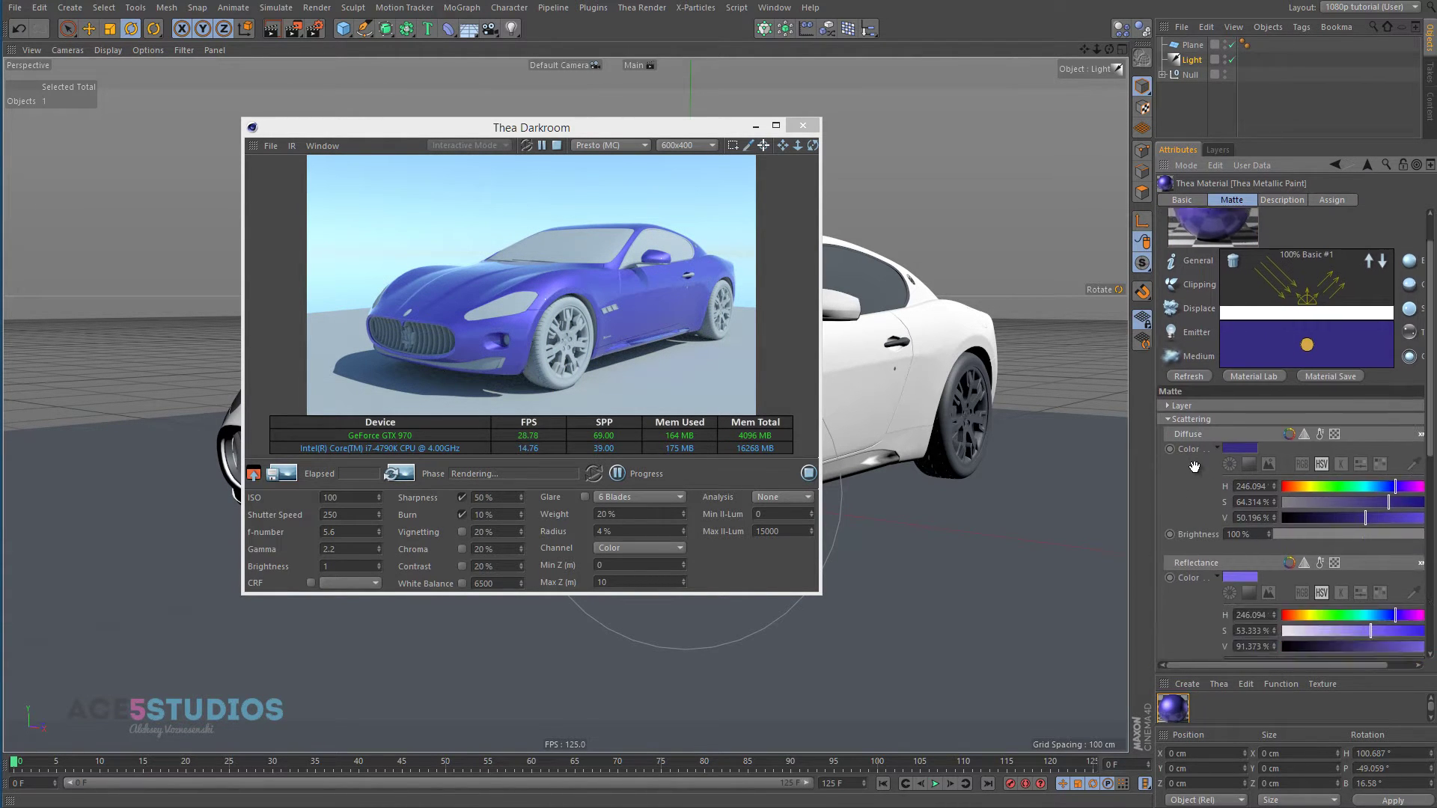
drag(1319, 395, 1301, 397)
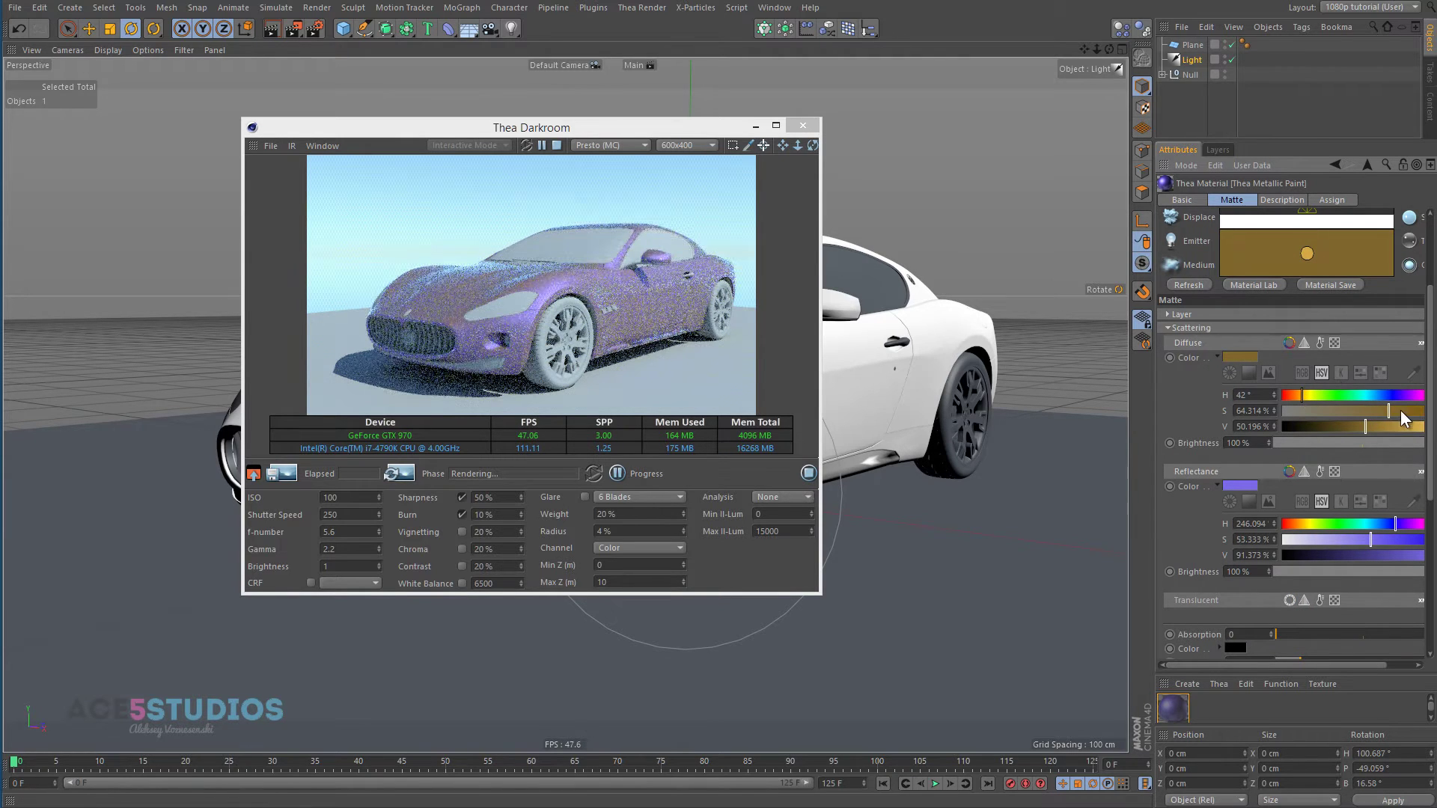
mouse_move(1400, 413)
mouse_down()
mouse_move(1436, 412)
mouse_move(1358, 426)
mouse_move(1424, 427)
mouse_up()
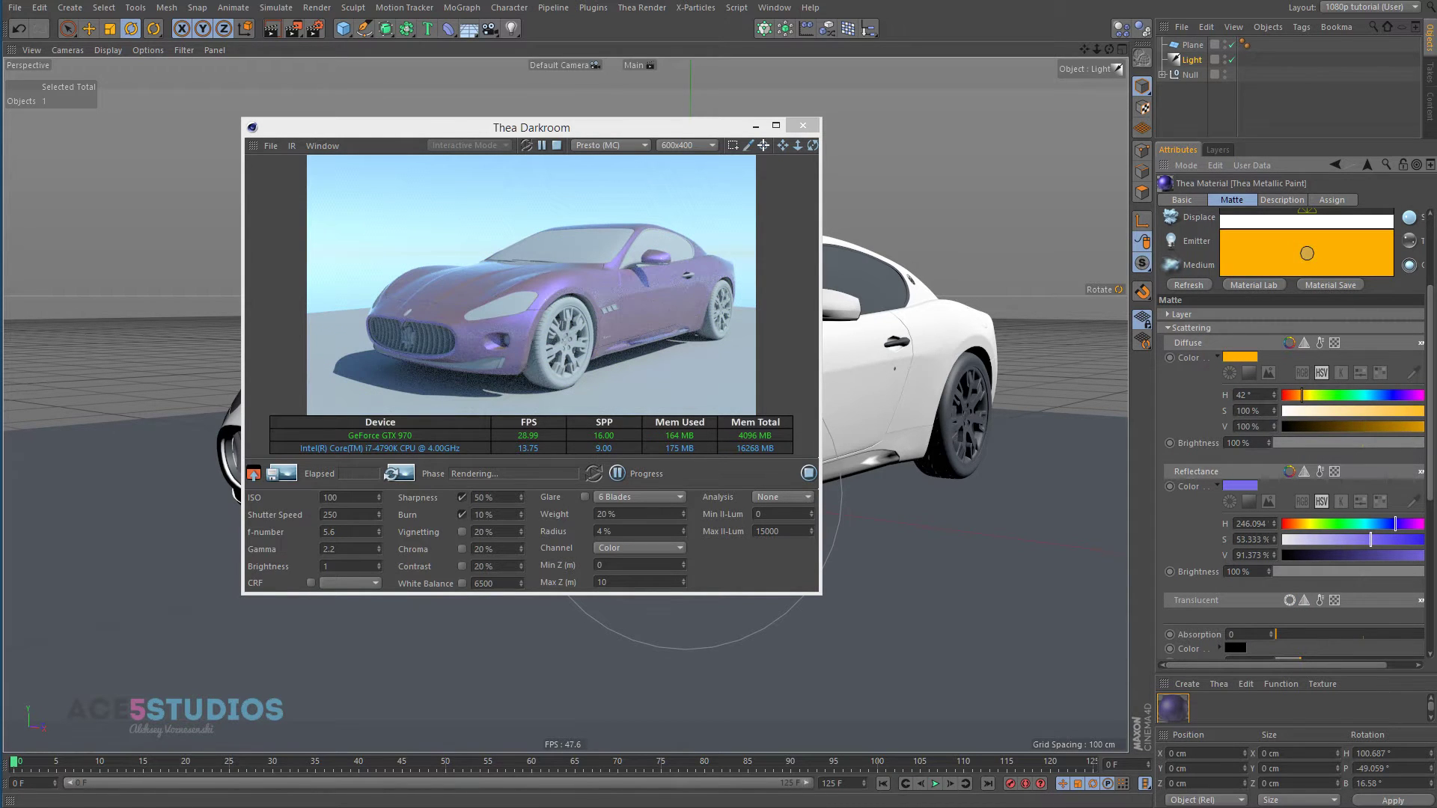
click(1304, 525)
drag(1347, 538, 1430, 539)
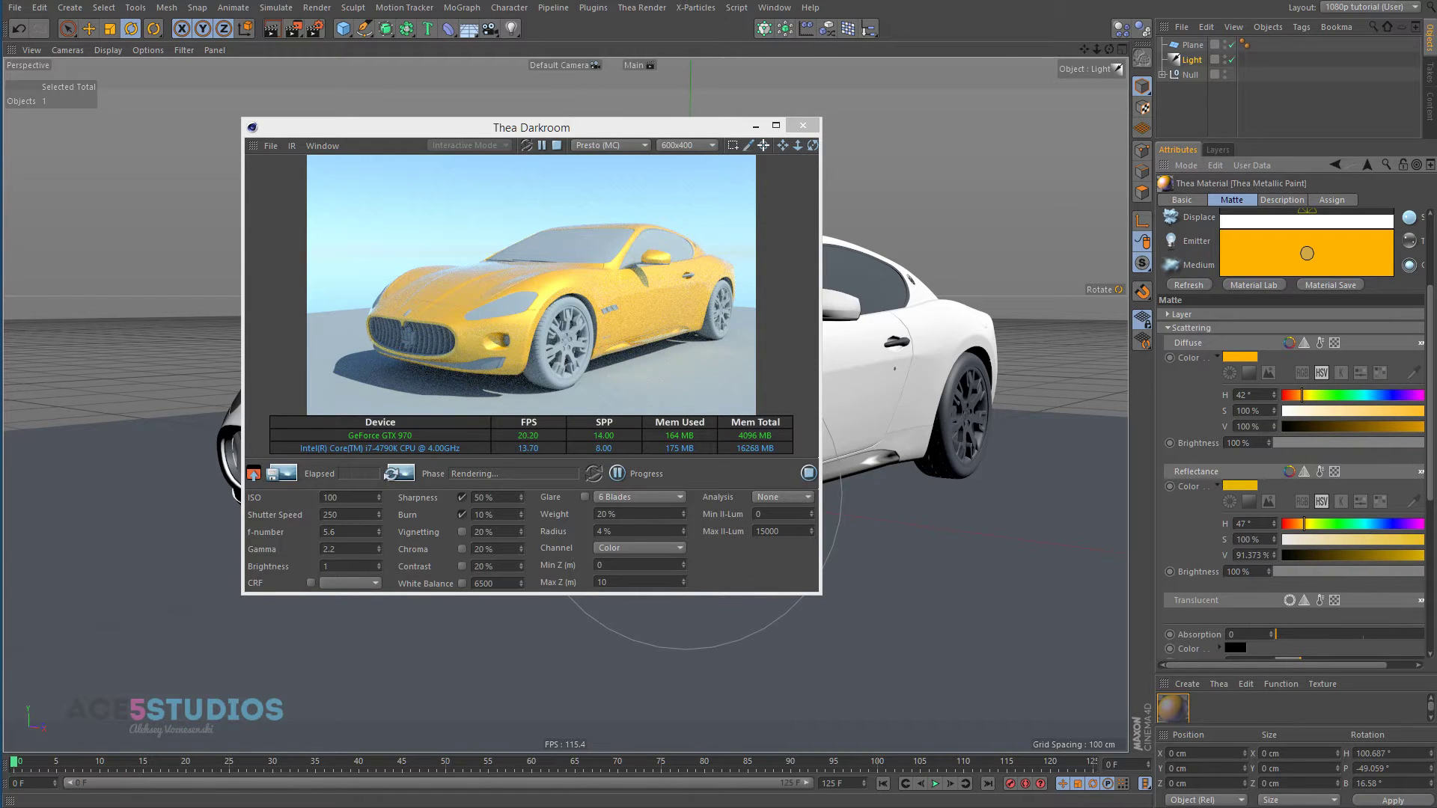
Create a Thea Metal material and apply it to the Null that groups the car parts.
mouse_move(914, 370)
alt+mouse_down()
mouse_move(981, 362)
mouse_move(910, 380)
mouse_move(896, 368)
alt+mouse_up()
click(1220, 684)
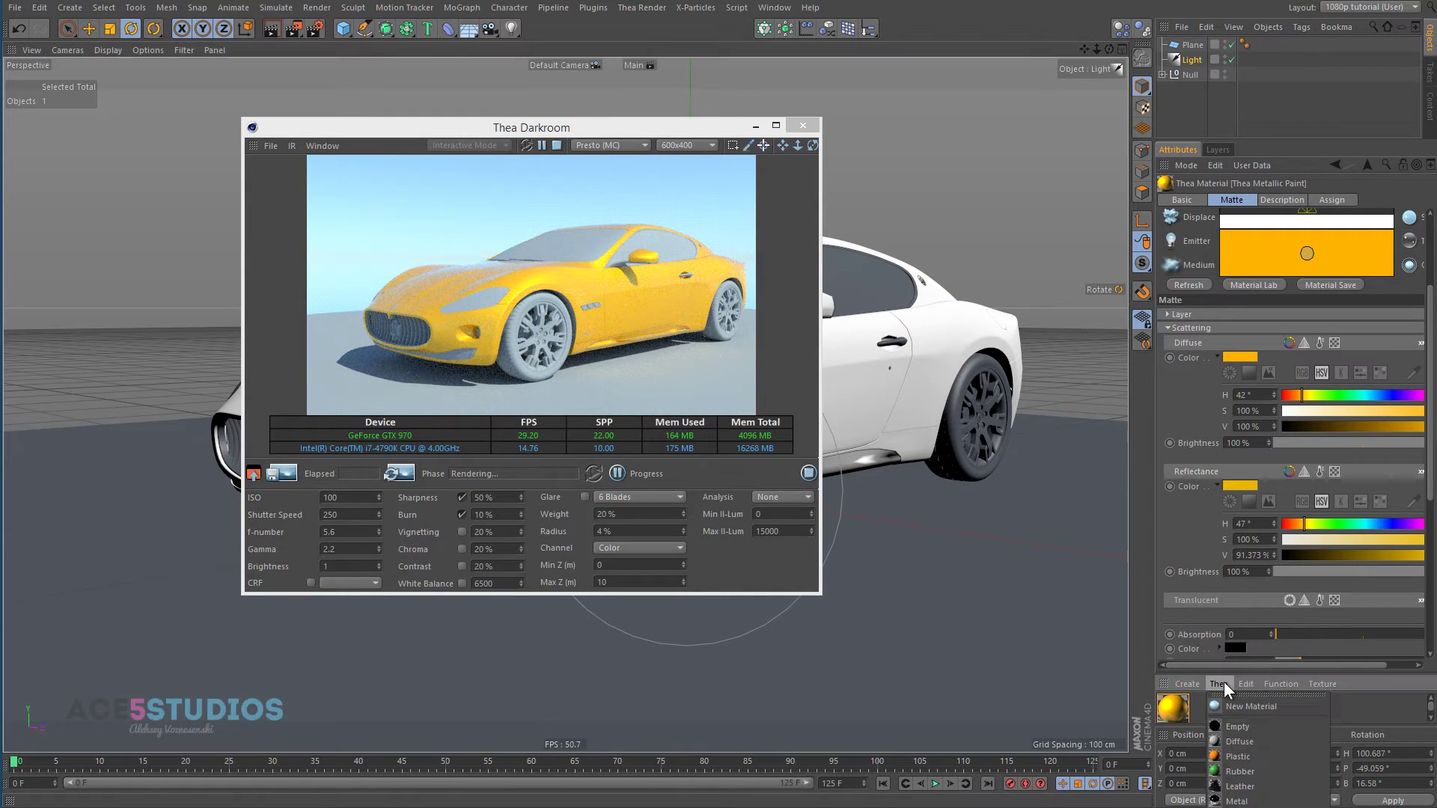
click(1239, 801)
drag(1242, 664, 1242, 528)
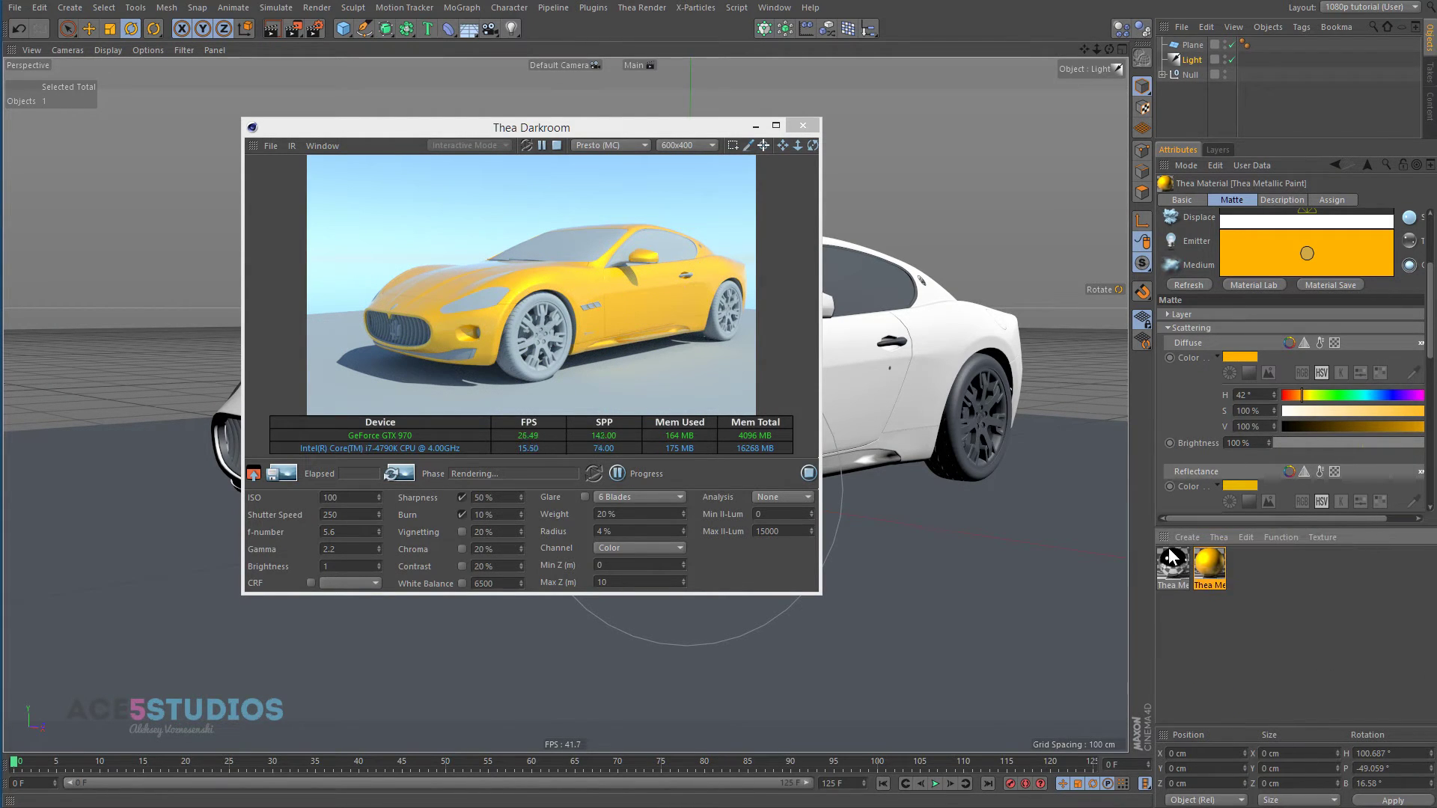
drag(1171, 557, 1187, 75)
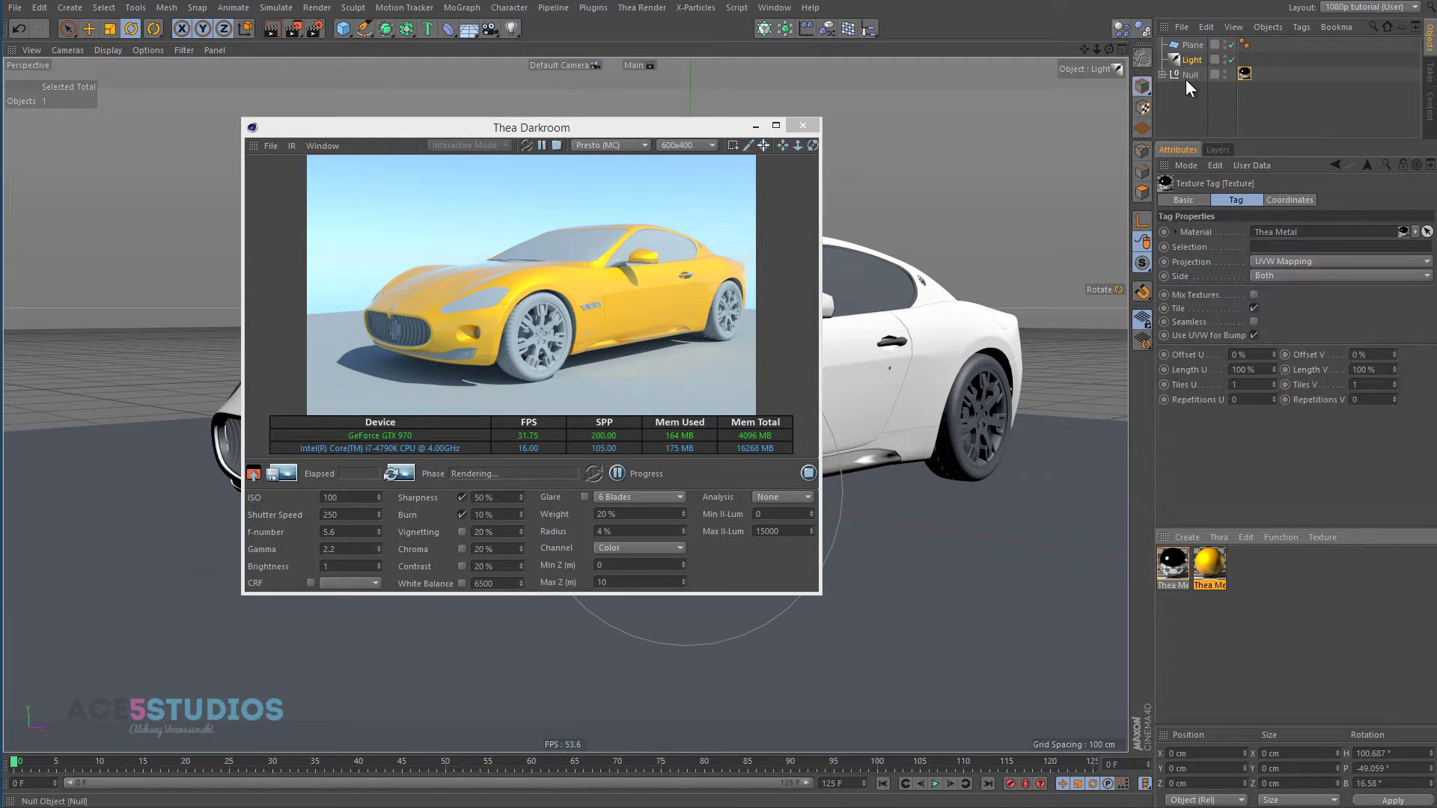
Create a Thea Thin Glass material and apply it to the car's windows.
click(1217, 537)
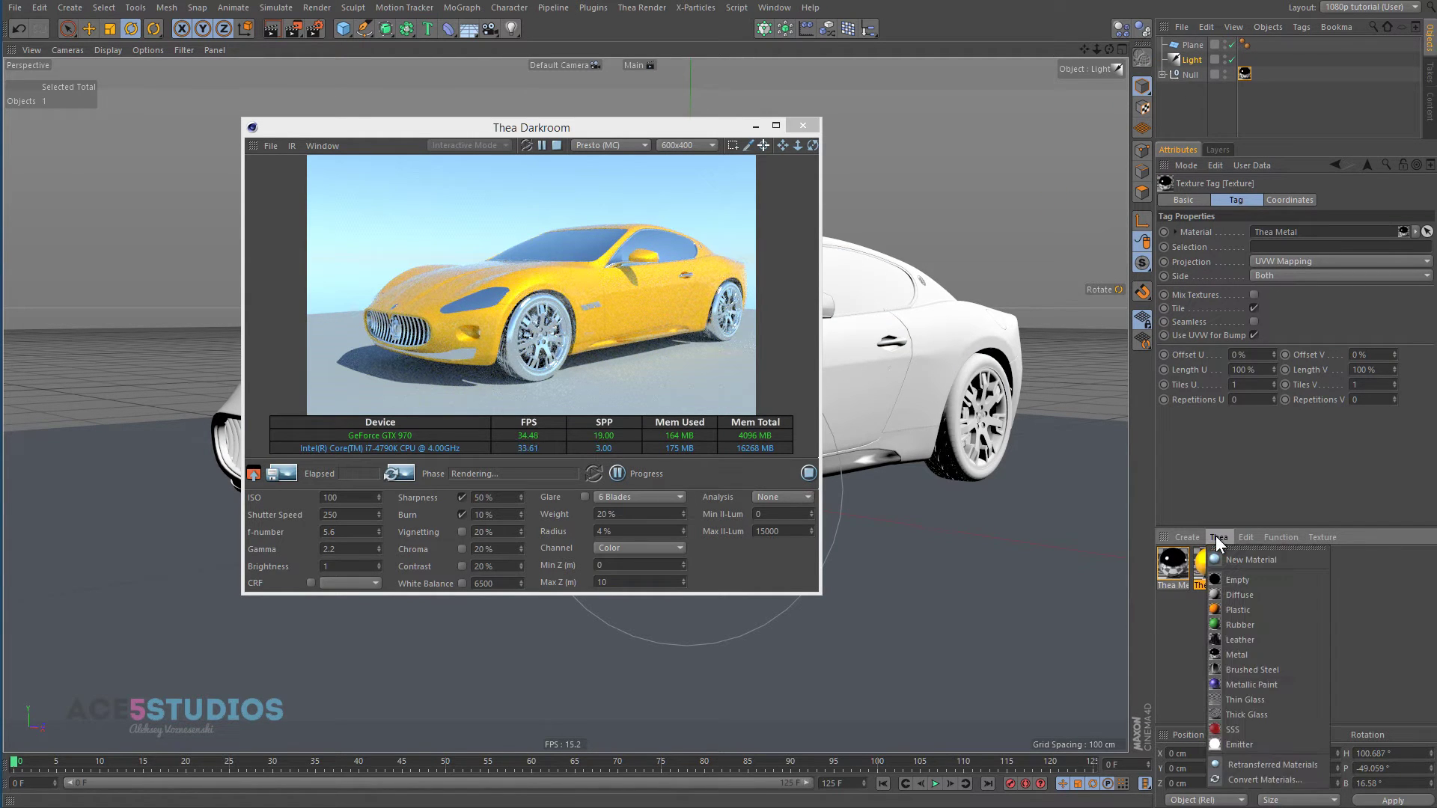
click(1279, 700)
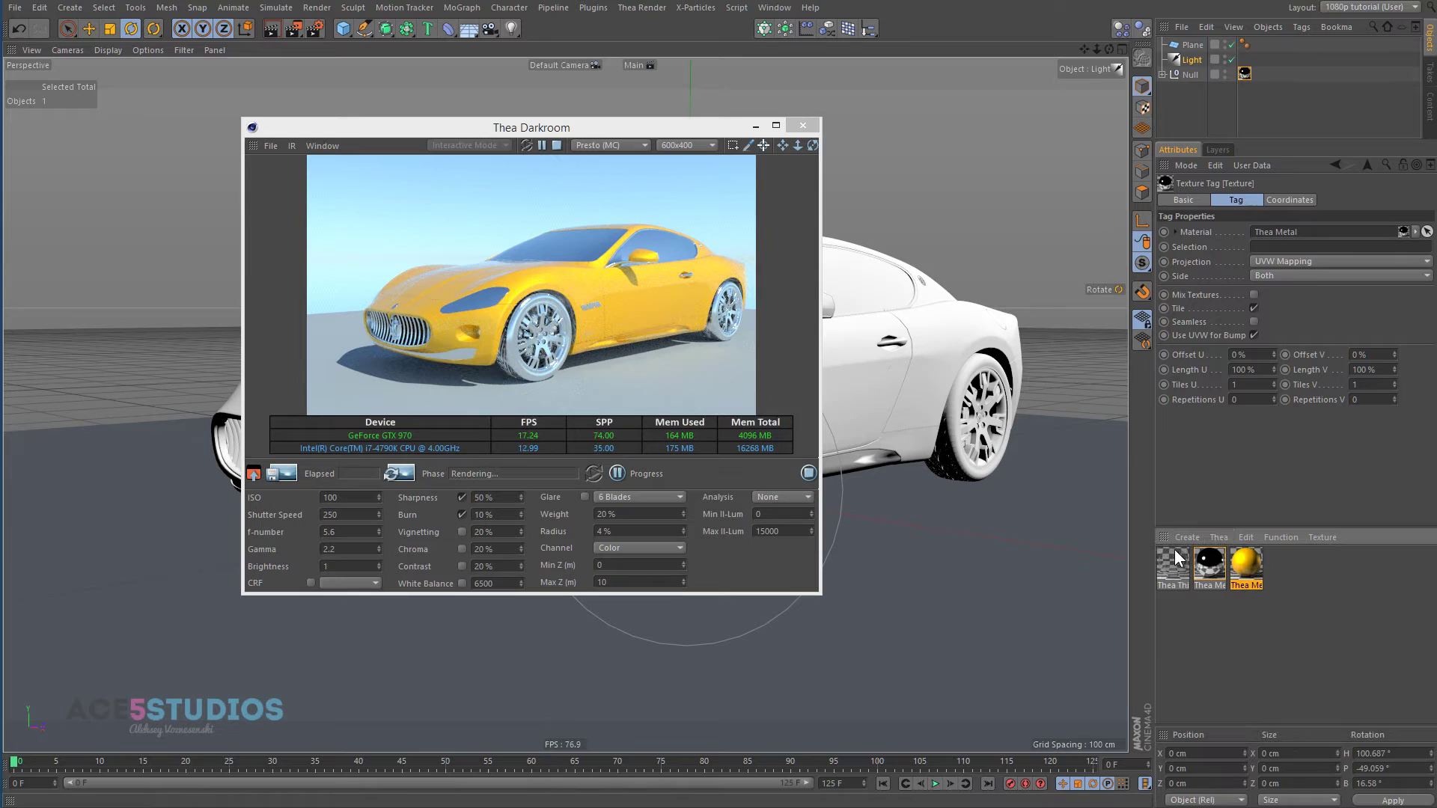
drag(880, 308, 851, 271)
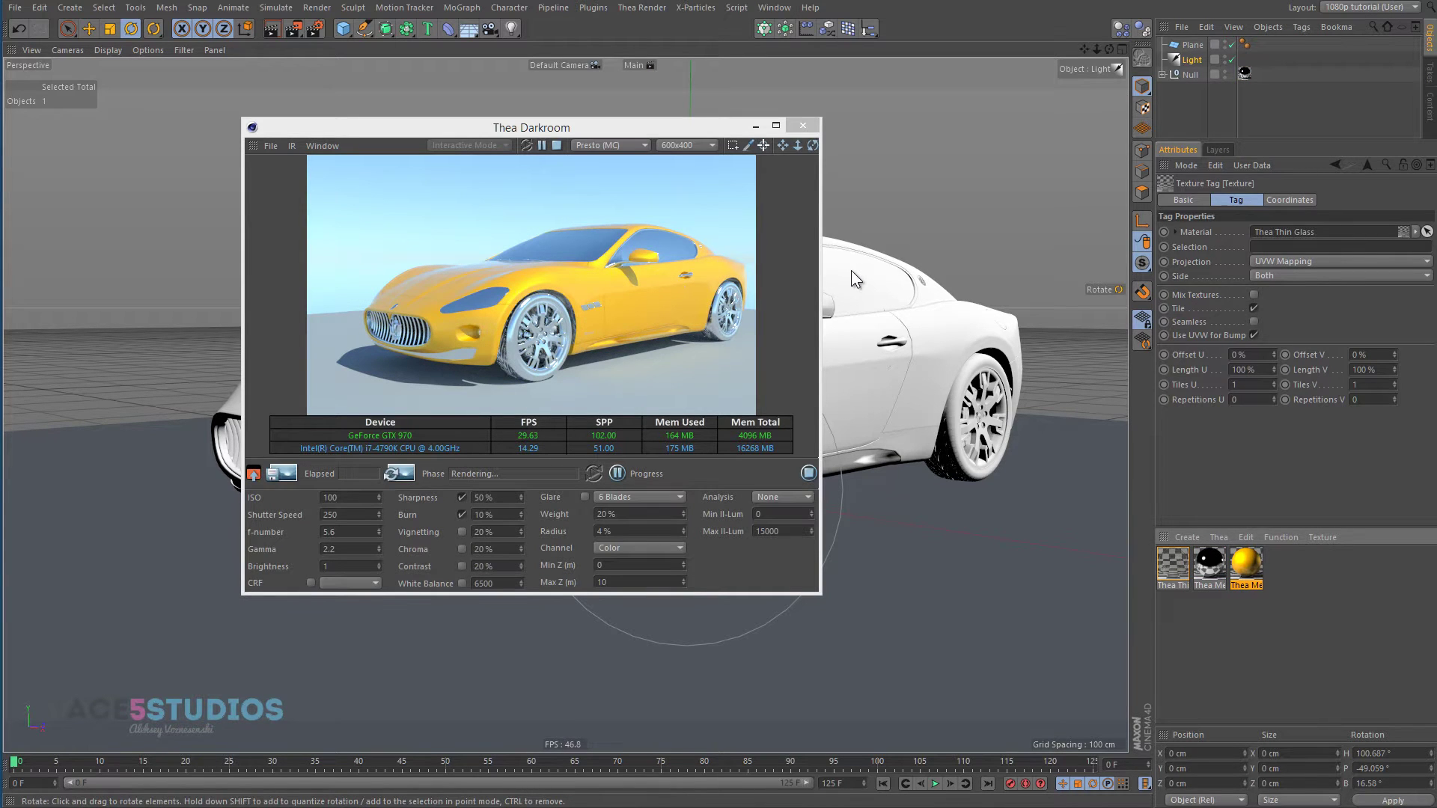
Create a Thea Rubber material and apply it to the rear and front tyres on the car's visible side.
click(1219, 536)
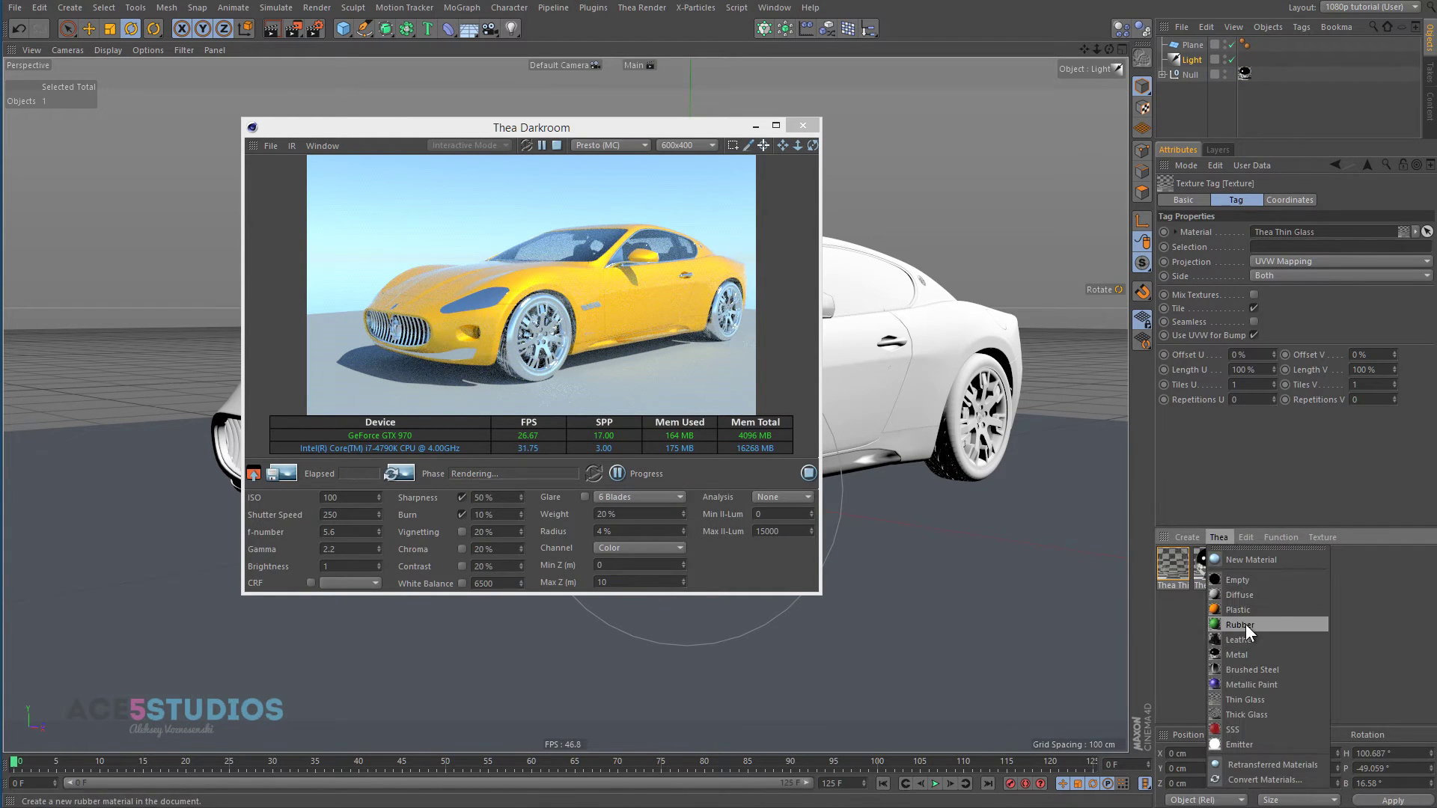
click(1245, 624)
drag(1175, 558, 937, 446)
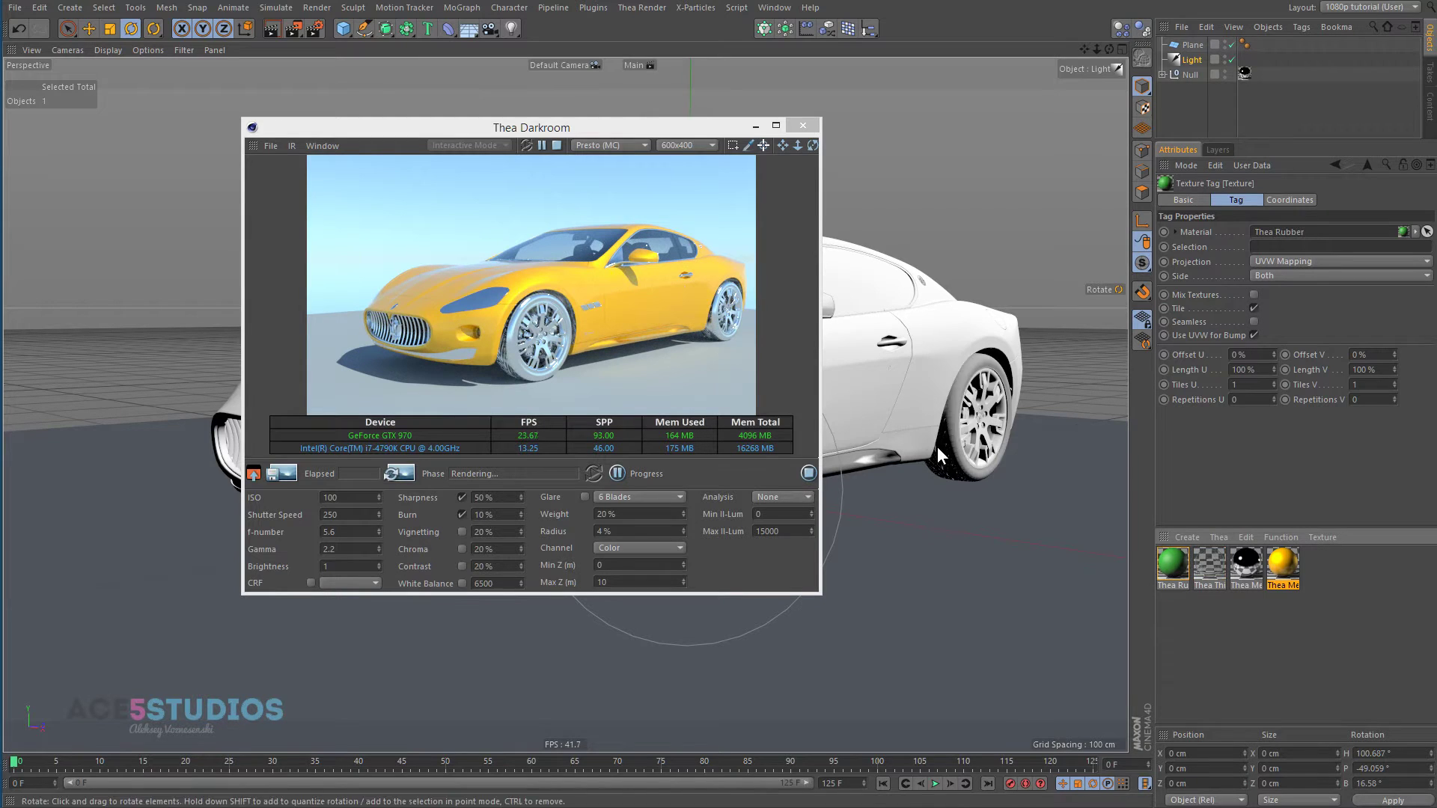
drag(657, 130, 326, 118)
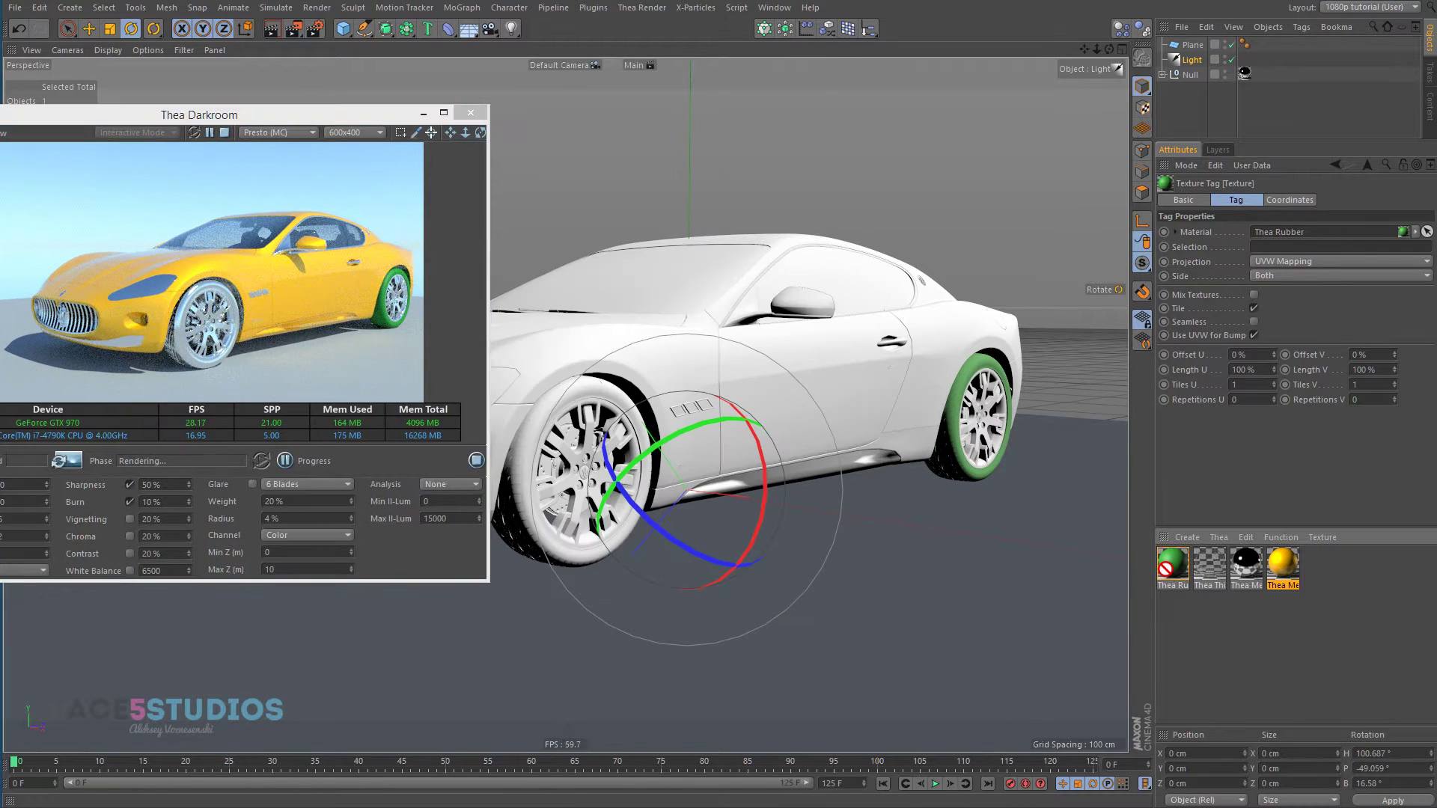
drag(544, 549, 543, 548)
drag(285, 113, 536, 140)
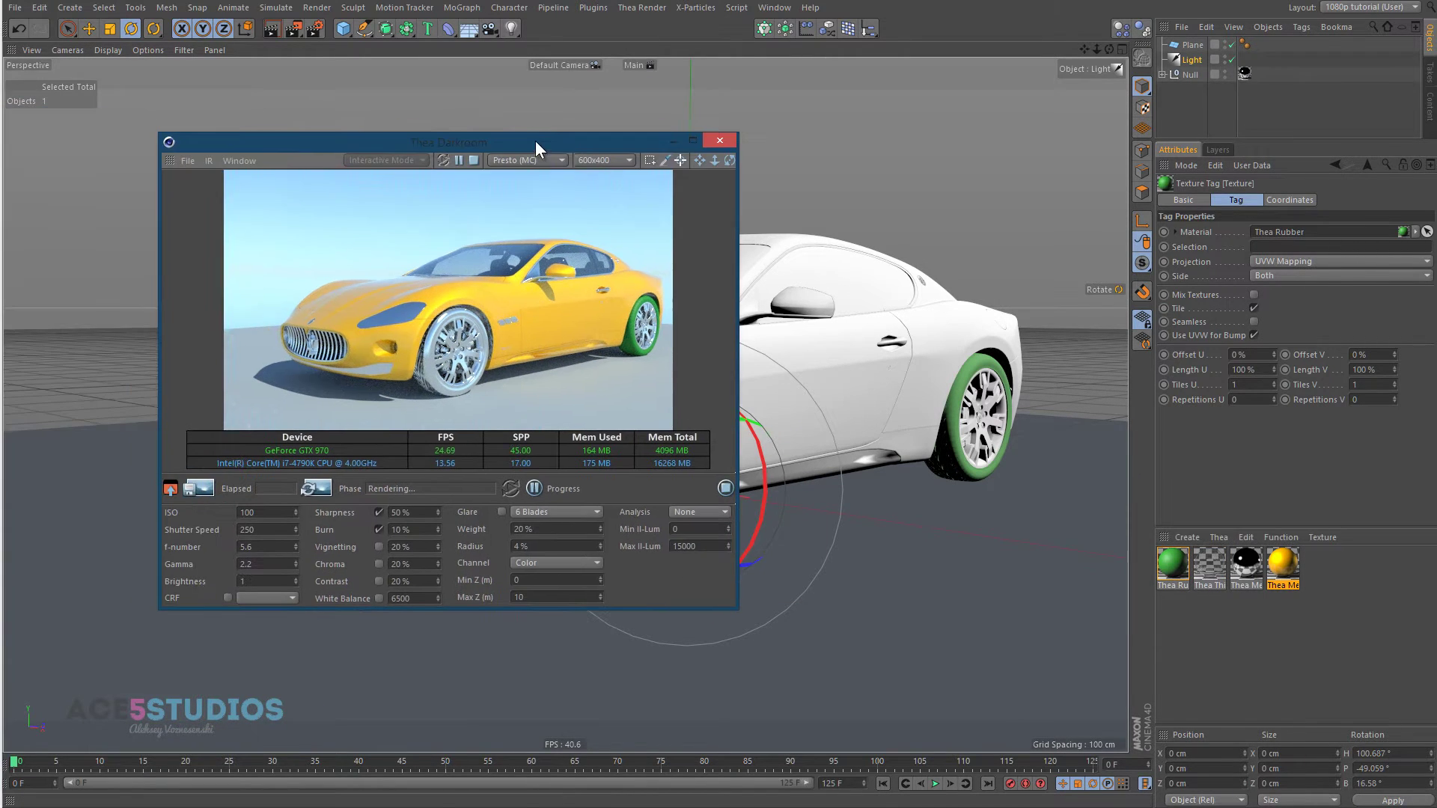
Make the rubber material near-black by setting its diffuse colour to S 0% and V 8%.
click(1170, 567)
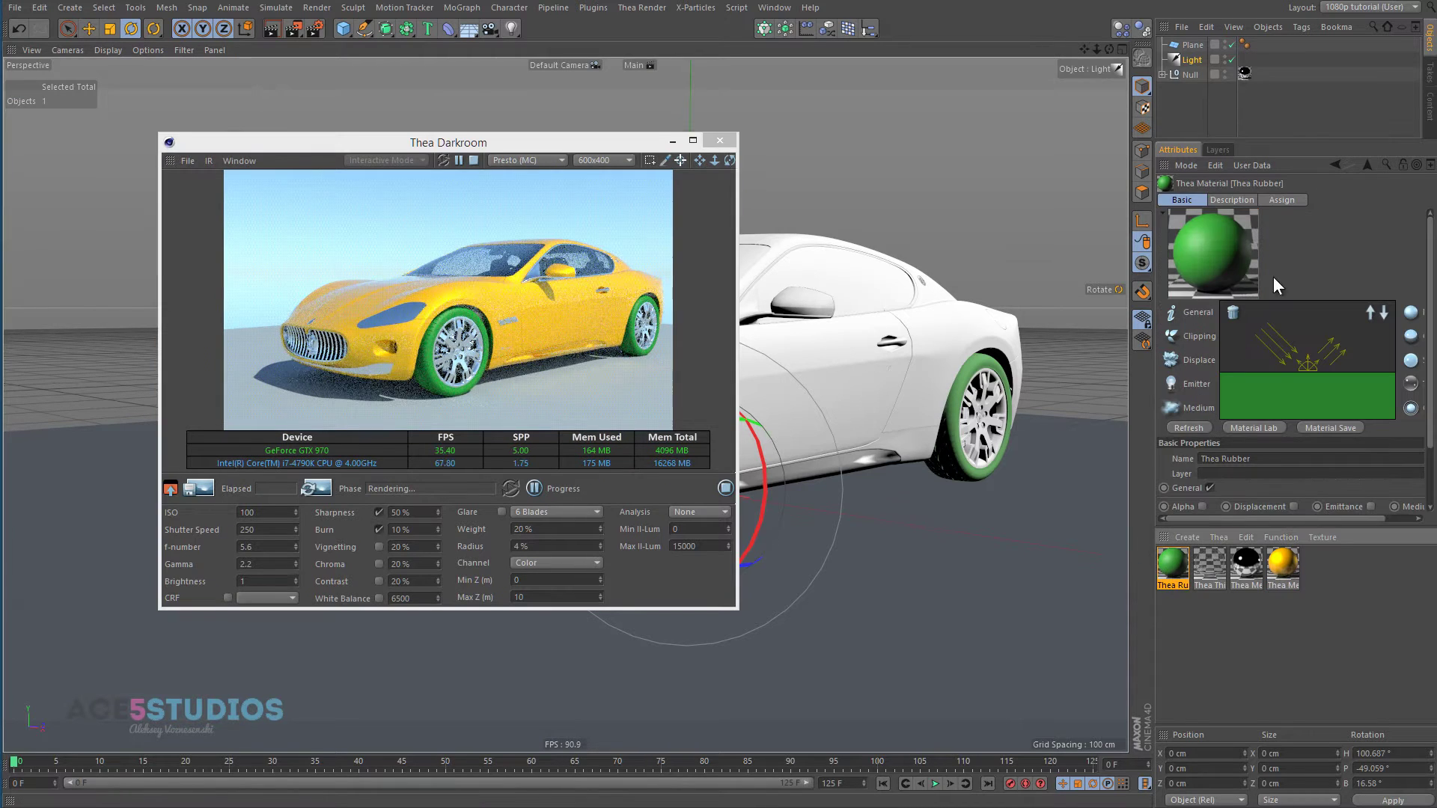
scroll(1198, 381, down, 4)
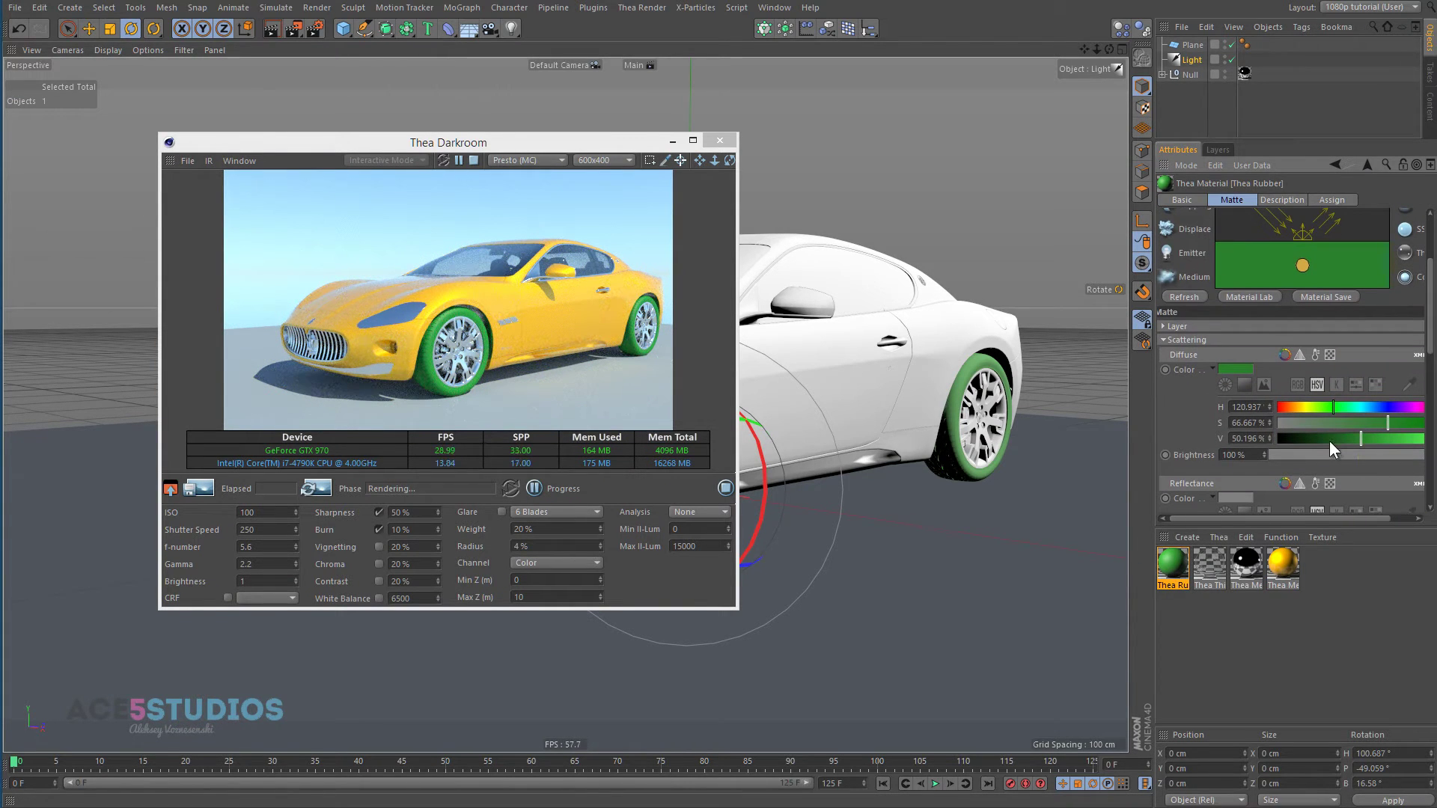
drag(1330, 442, 1279, 423)
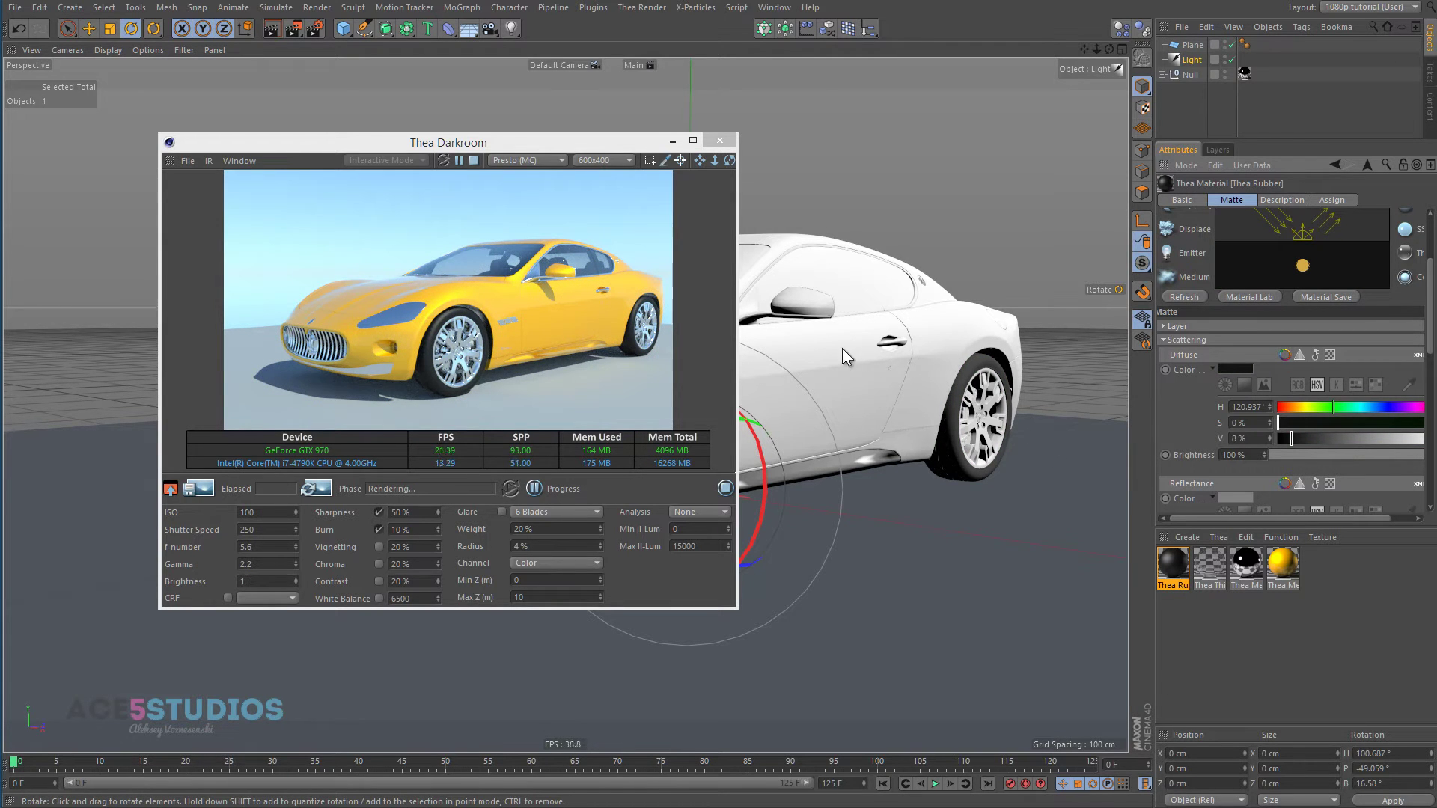
Apply the Thea Rubber material to the Null that groups the car parts so it covers the interior.
alt+drag(842, 348, 941, 352)
alt+drag(886, 500, 696, 543)
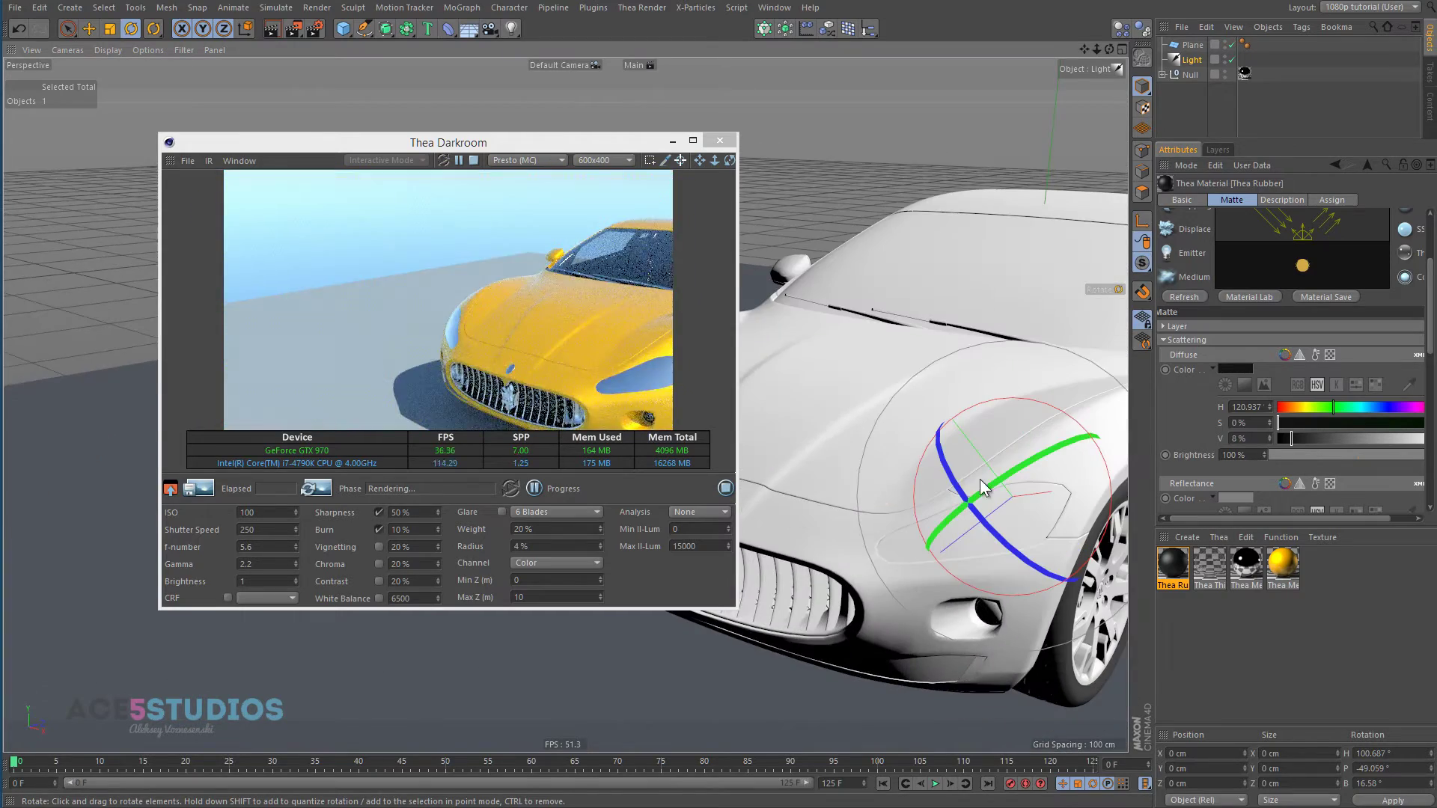
alt+middle_drag(978, 491, 799, 344)
scroll(979, 330, down, 3)
alt+middle_drag(979, 330, 868, 336)
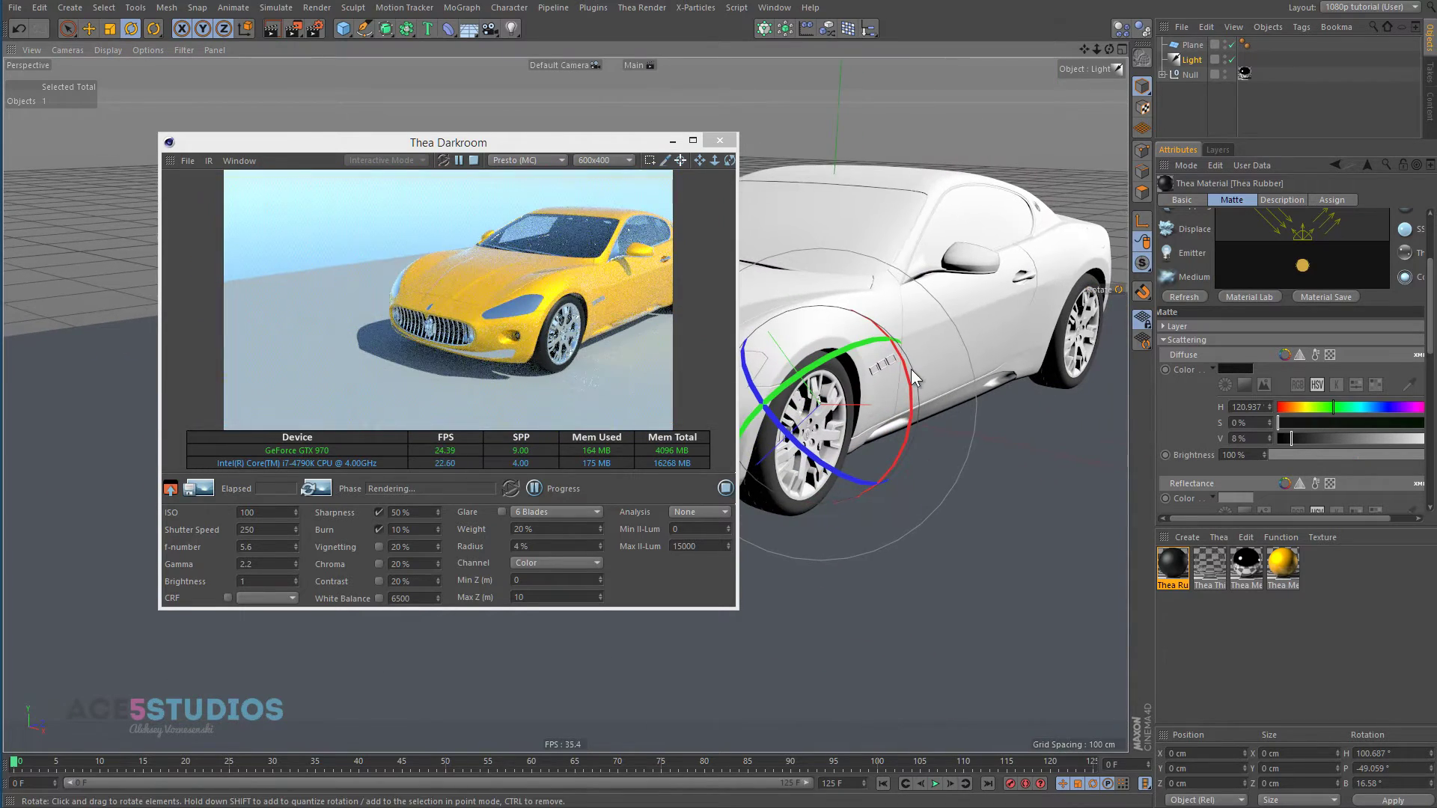
alt+drag(915, 367, 815, 292)
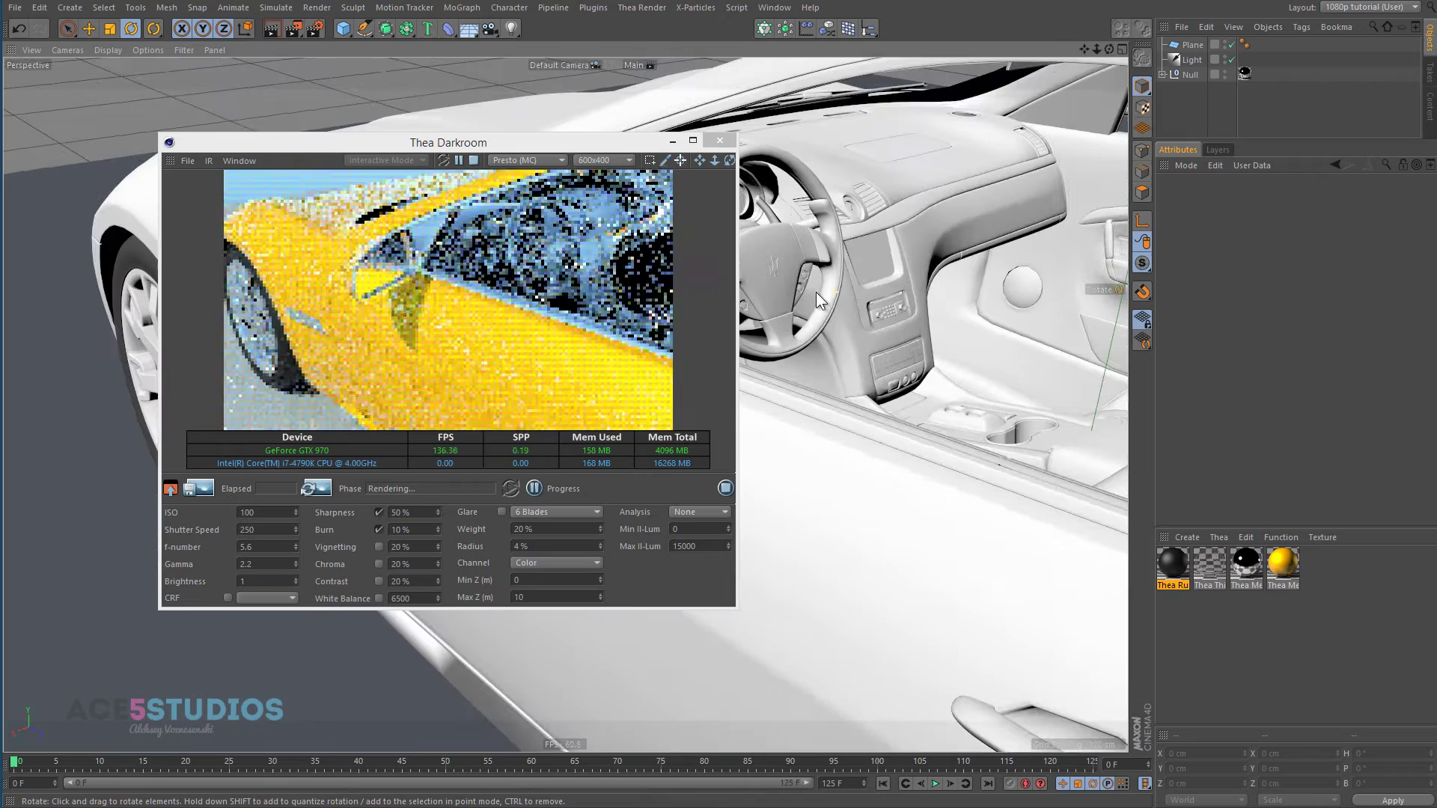
drag(1160, 557, 1191, 75)
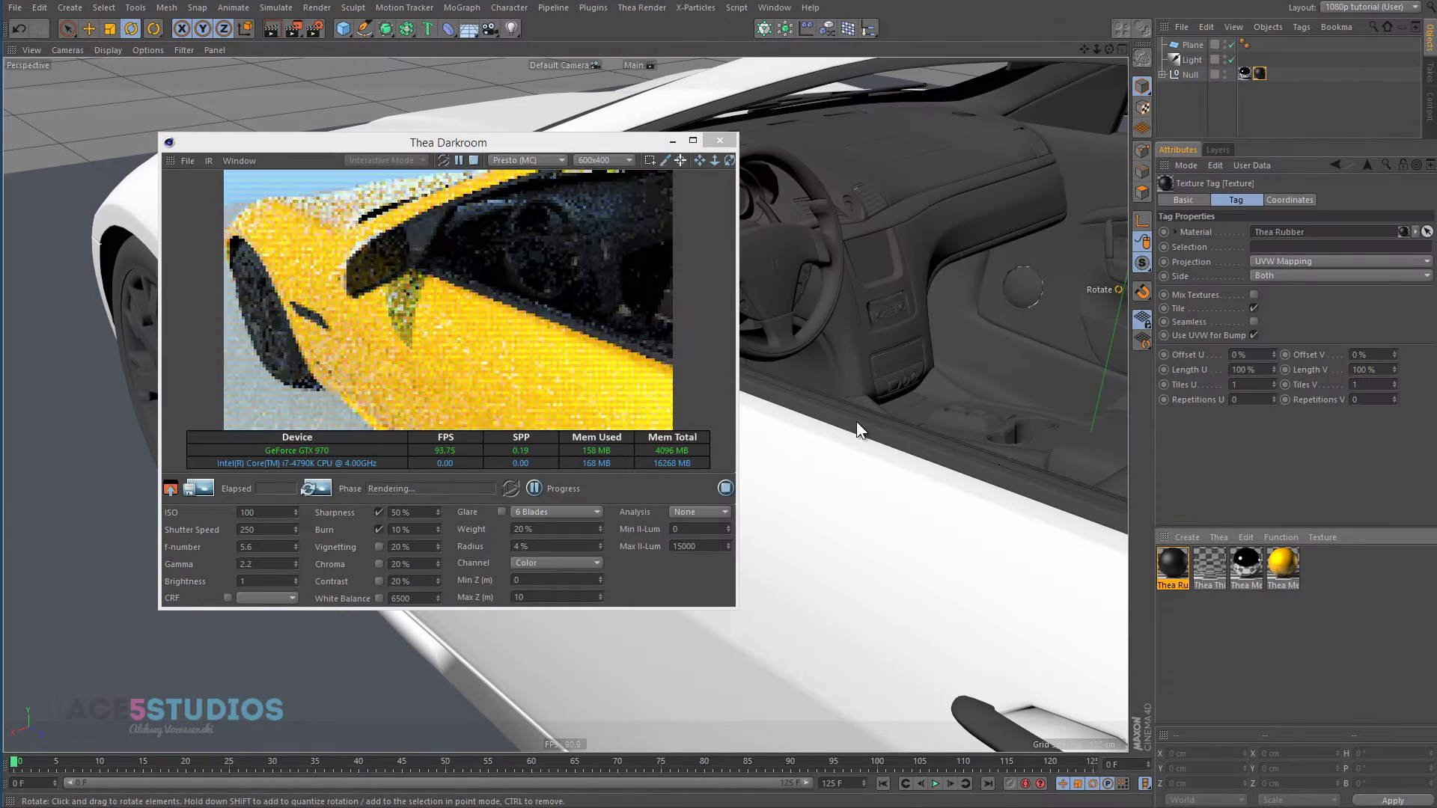
Create a Thea Plastic material and apply it to the interior trim around the car's centre console.
alt+drag(866, 424, 912, 406)
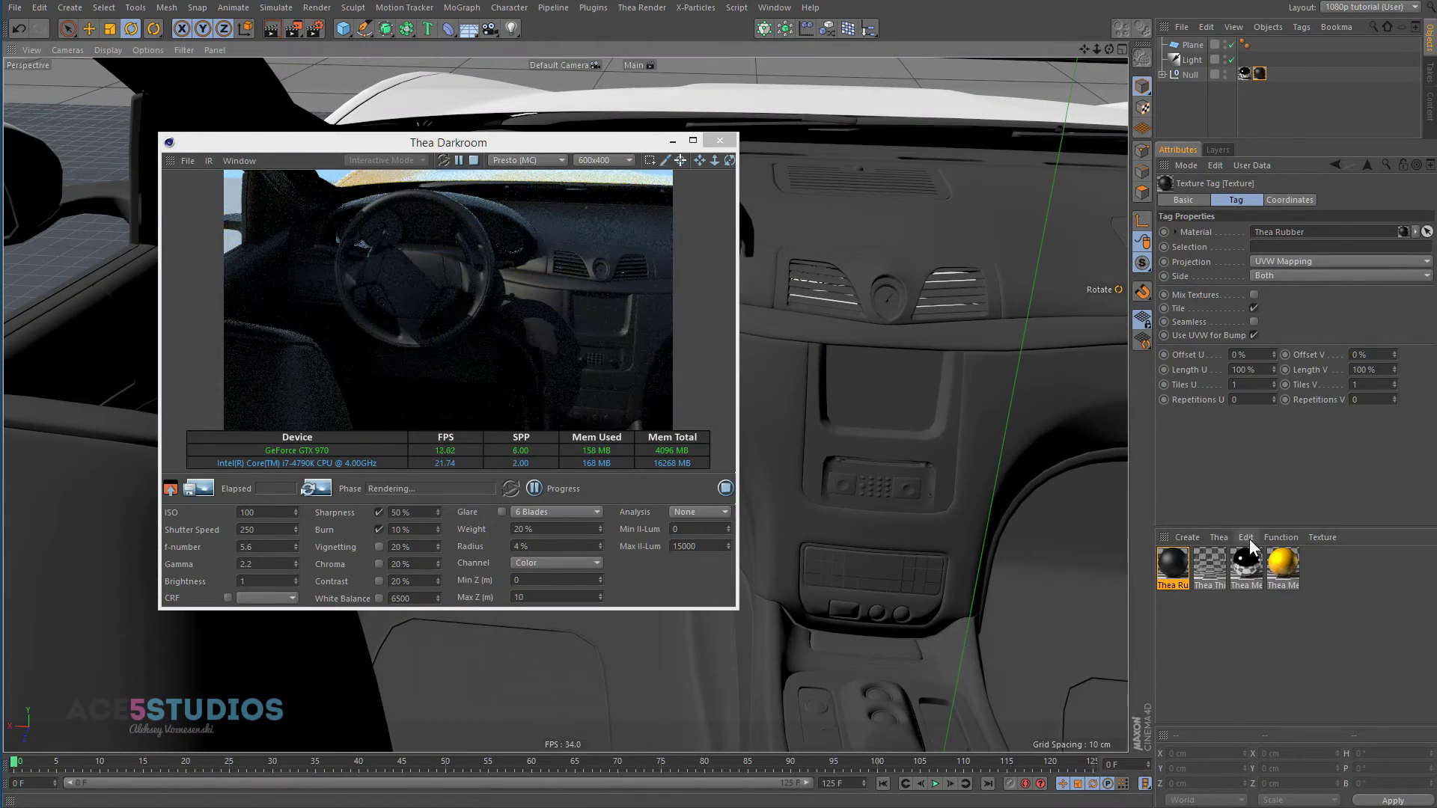
click(1218, 538)
click(1251, 612)
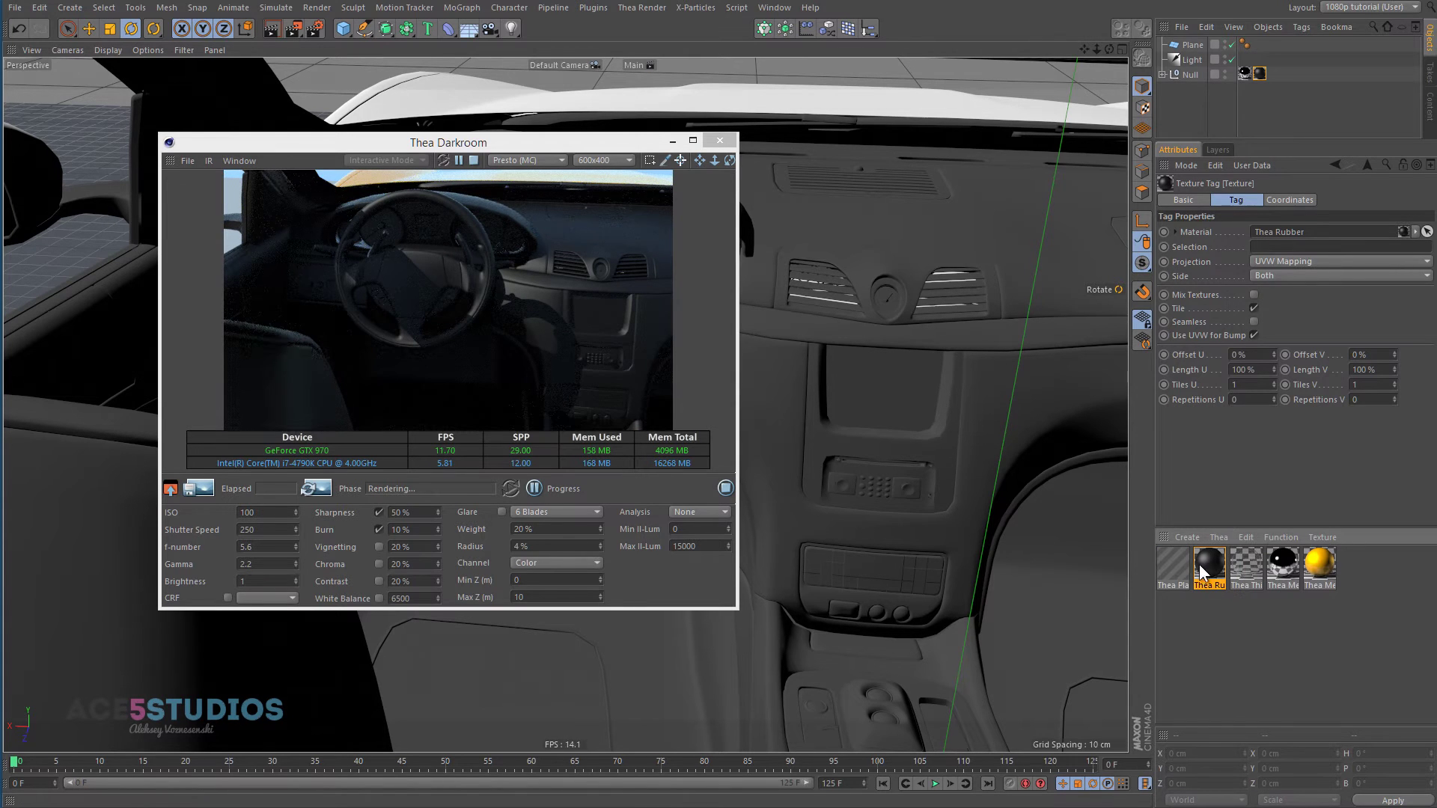
drag(782, 376, 783, 377)
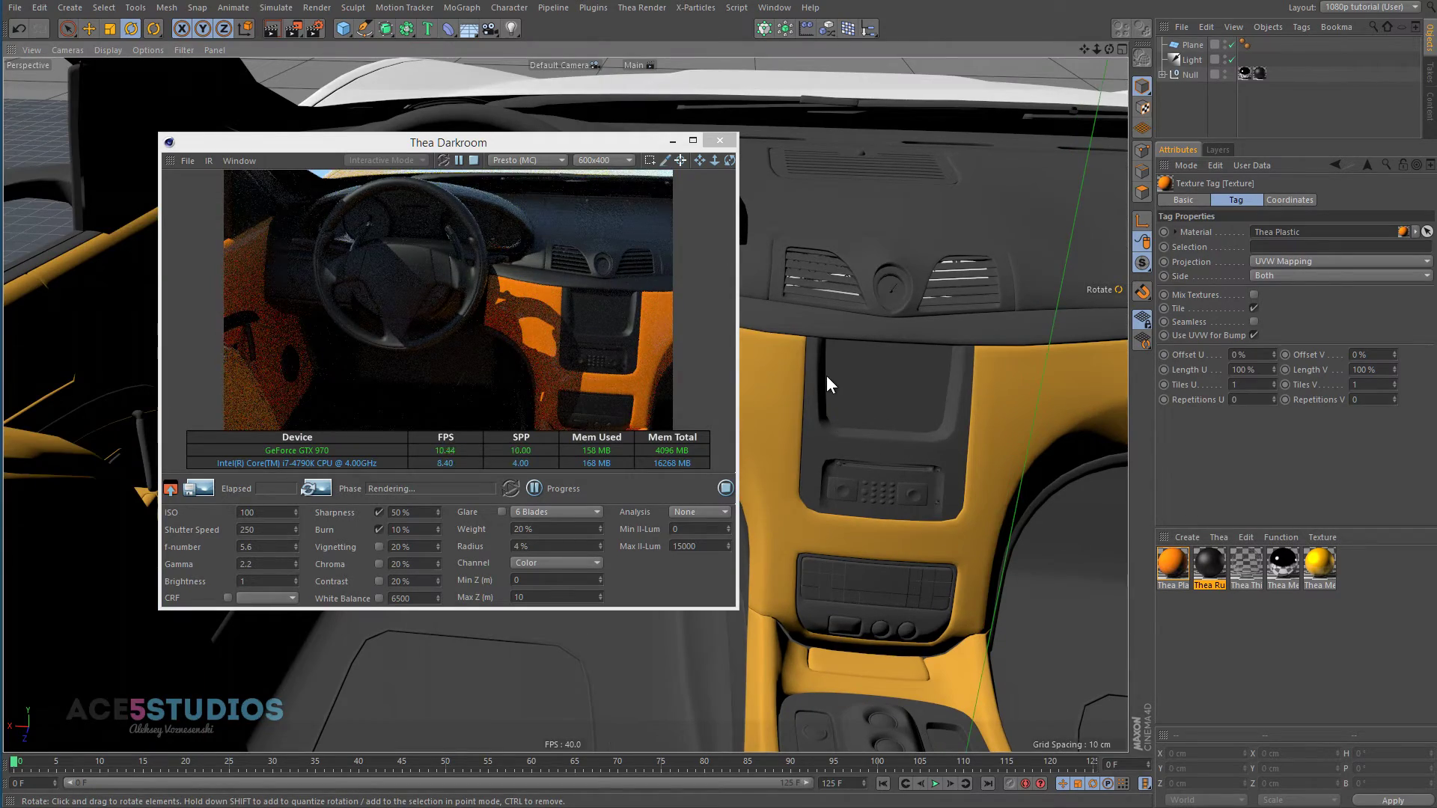
Place the car's Null group inside a MoGraph Cloner and set the Cloner mode to Grid Array.
scroll(812, 352, down, 3)
scroll(812, 352, down, 2)
alt+drag(891, 341, 977, 390)
scroll(977, 391, down, 3)
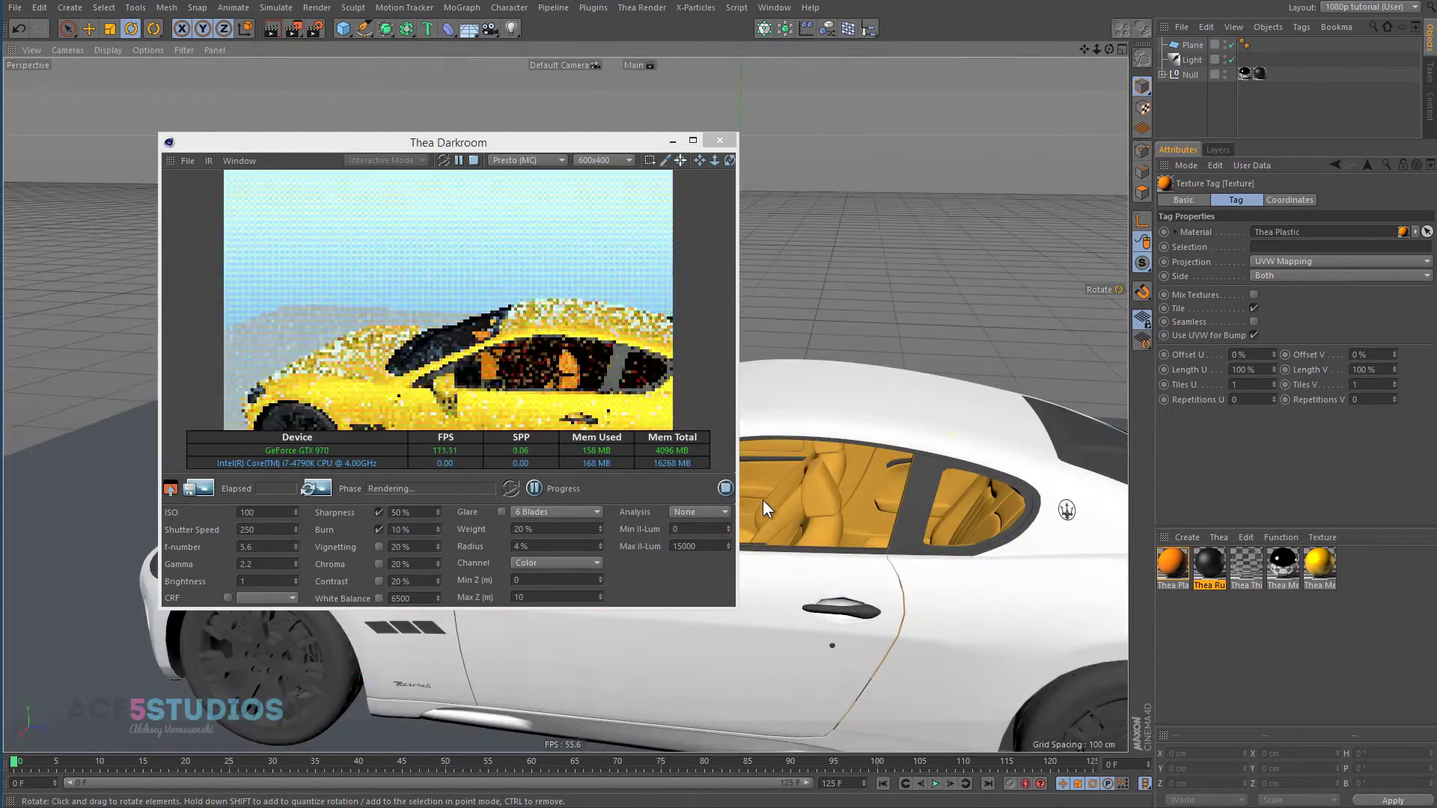
alt+middle_drag(909, 436, 958, 470)
alt+drag(959, 470, 767, 442)
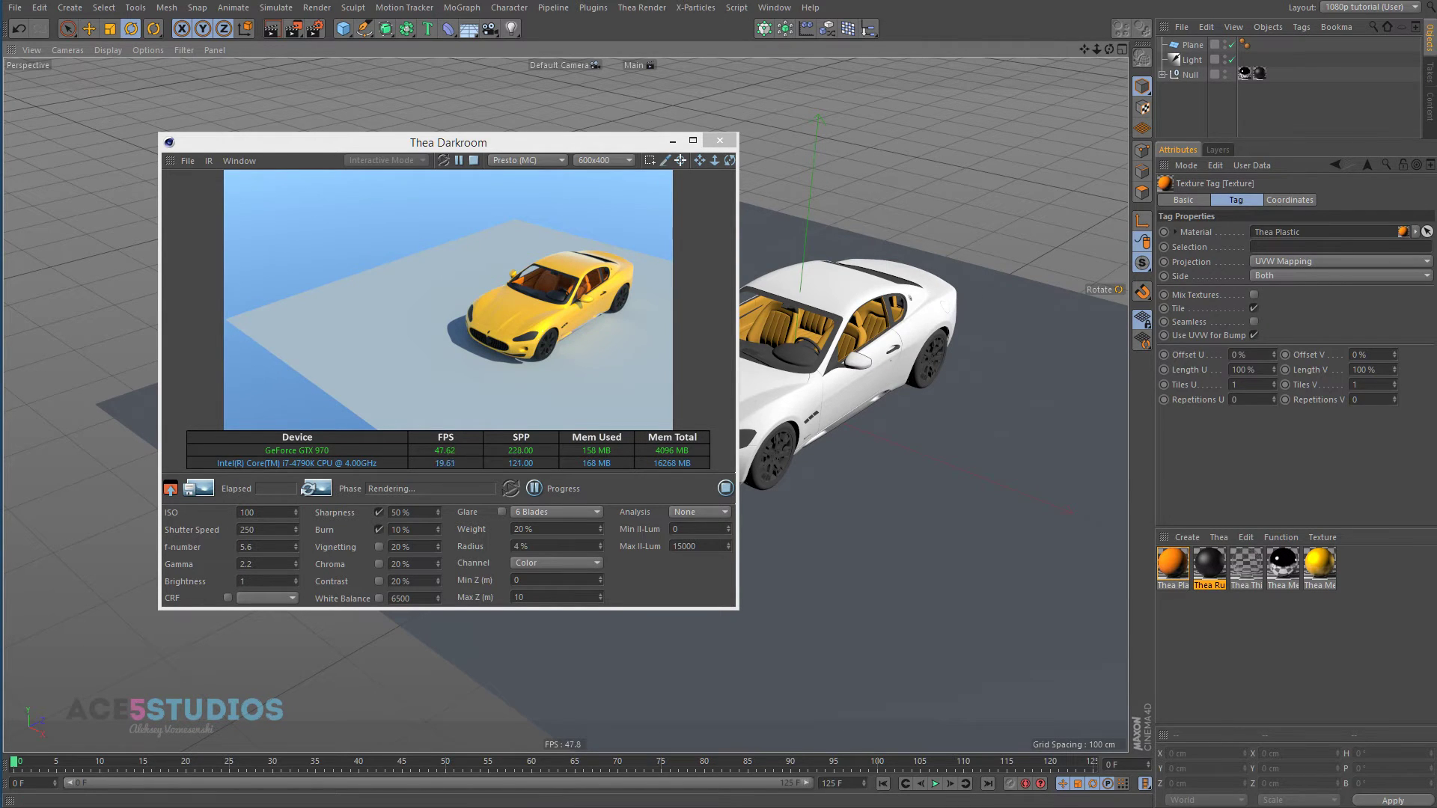
click(1188, 75)
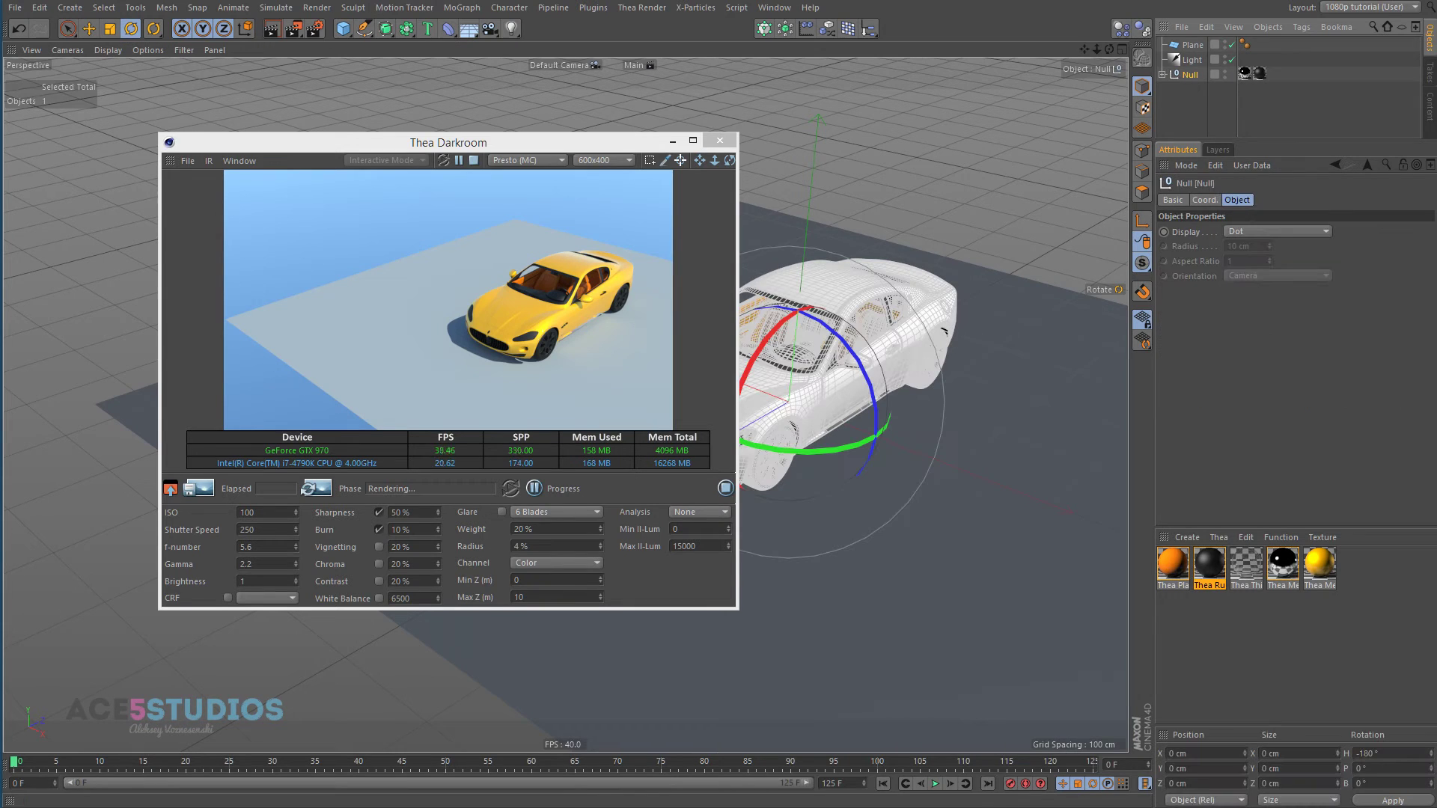
alt+click(763, 28)
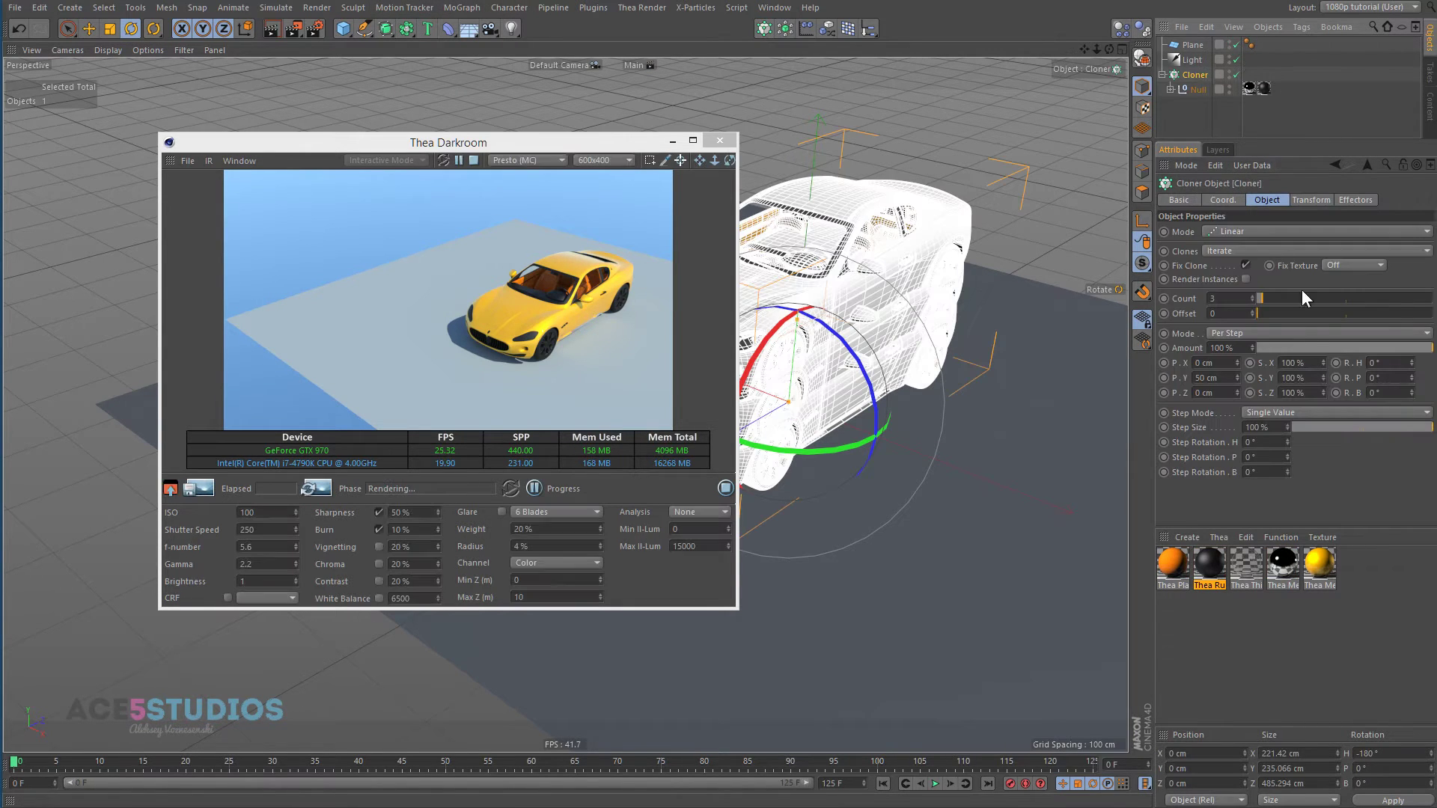
click(1292, 231)
click(1265, 290)
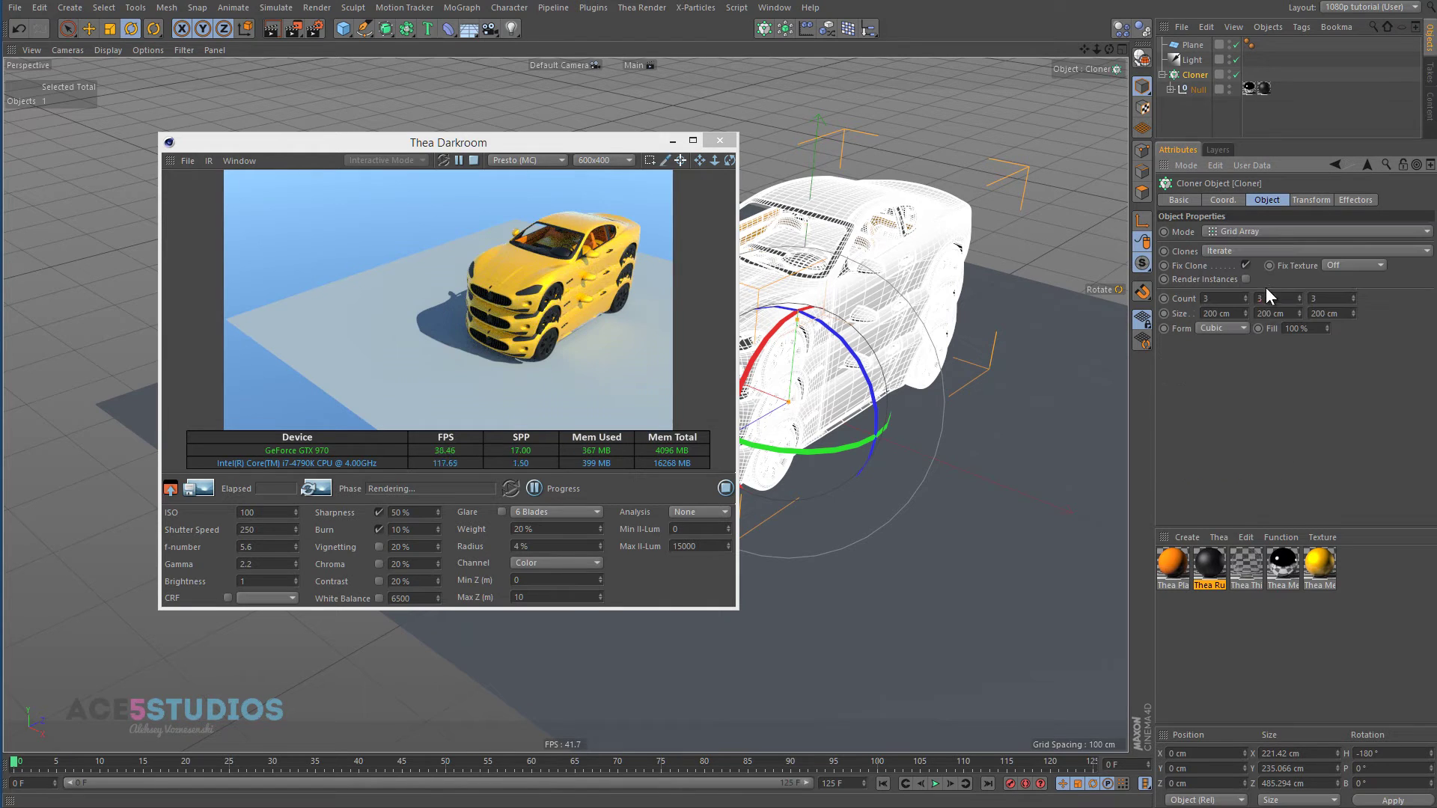
Set the Cloner's Y count to 1 and spread the grid to about 1253 cm in X and 2895 cm in Z.
click(1276, 297)
text(1)
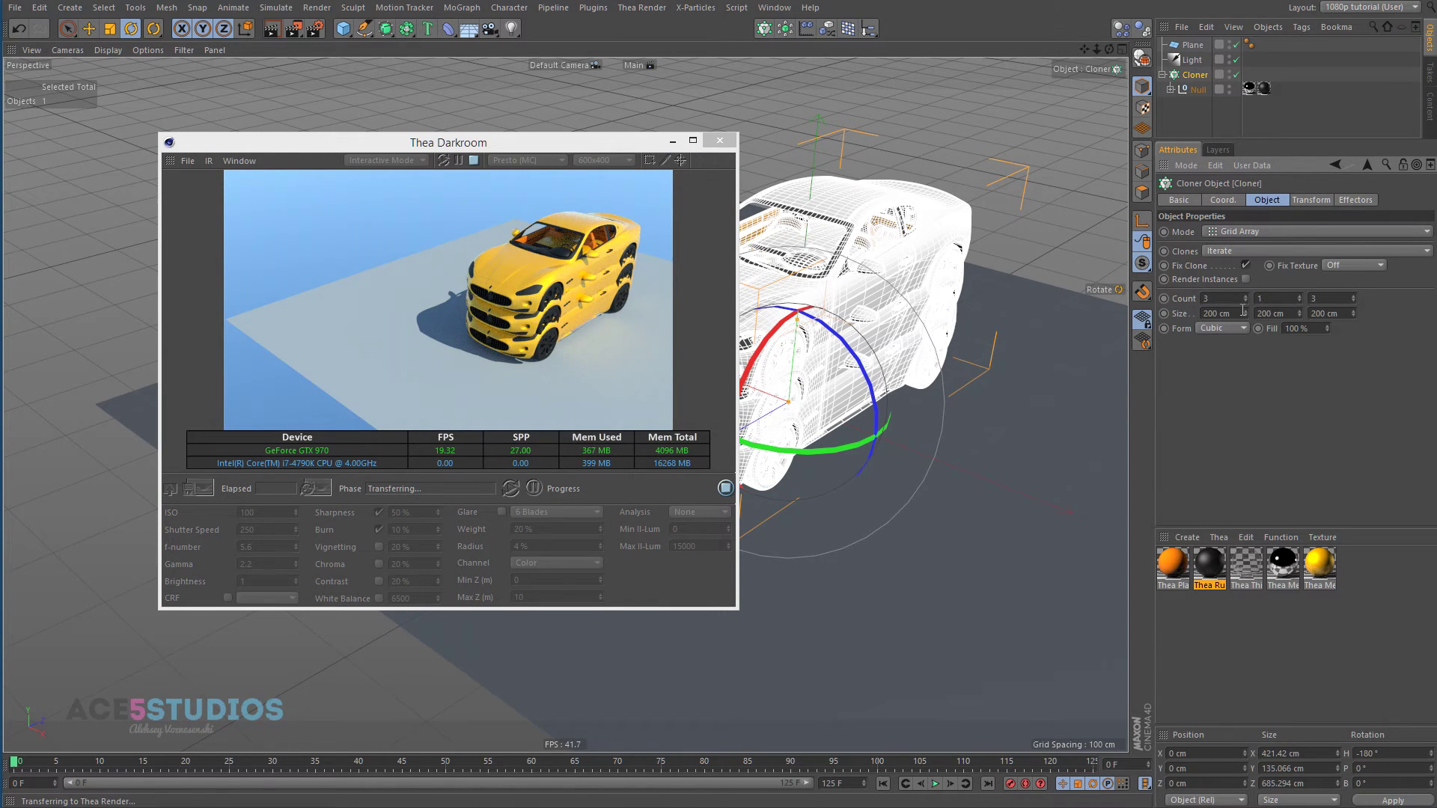
key(Return)
drag(895, 446, 765, 294)
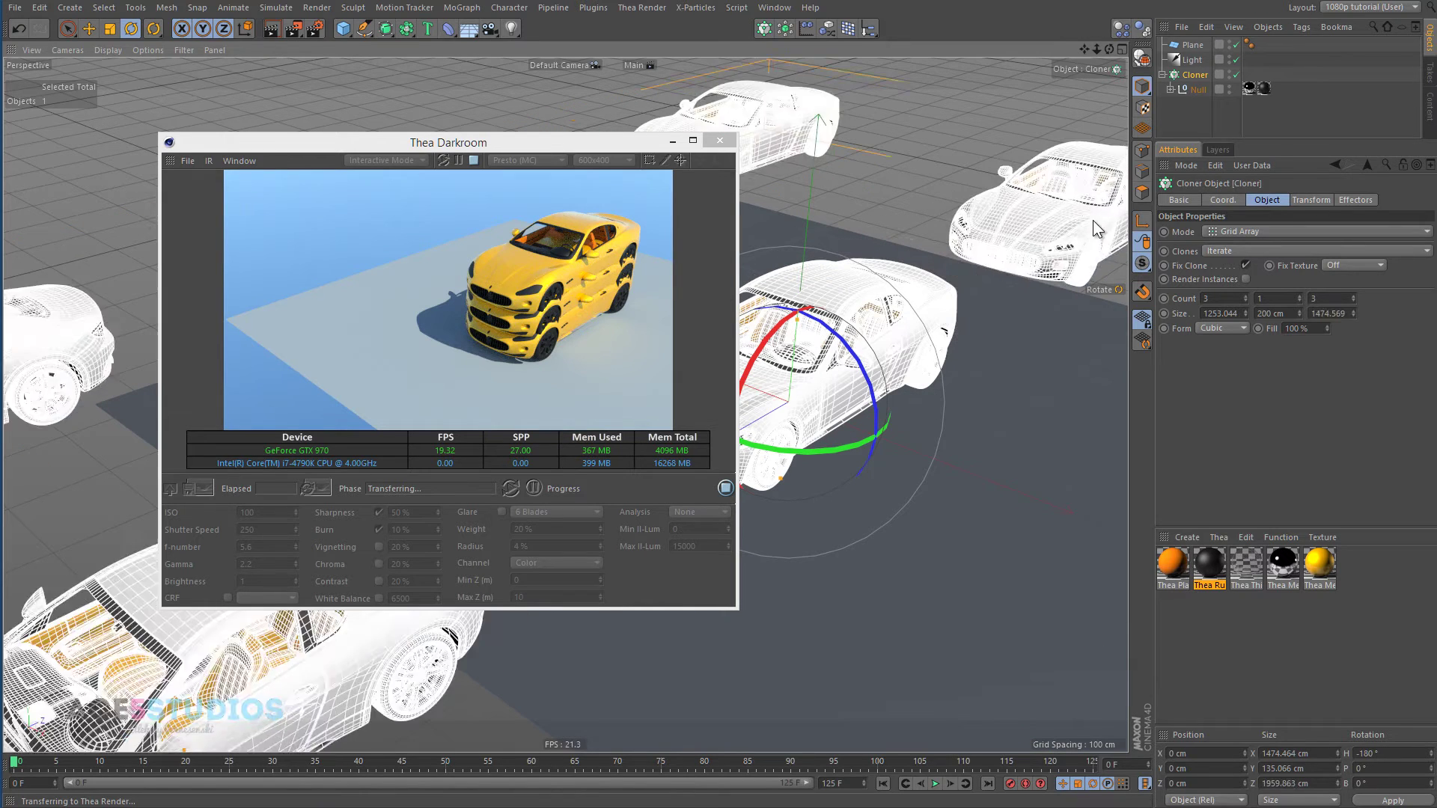
Scale the ground plane up to about 4418 cm square so it extends beneath the cloned cars.
click(932, 625)
alt+right_drag(980, 521, 703, 633)
key(t)
drag(835, 629, 742, 176)
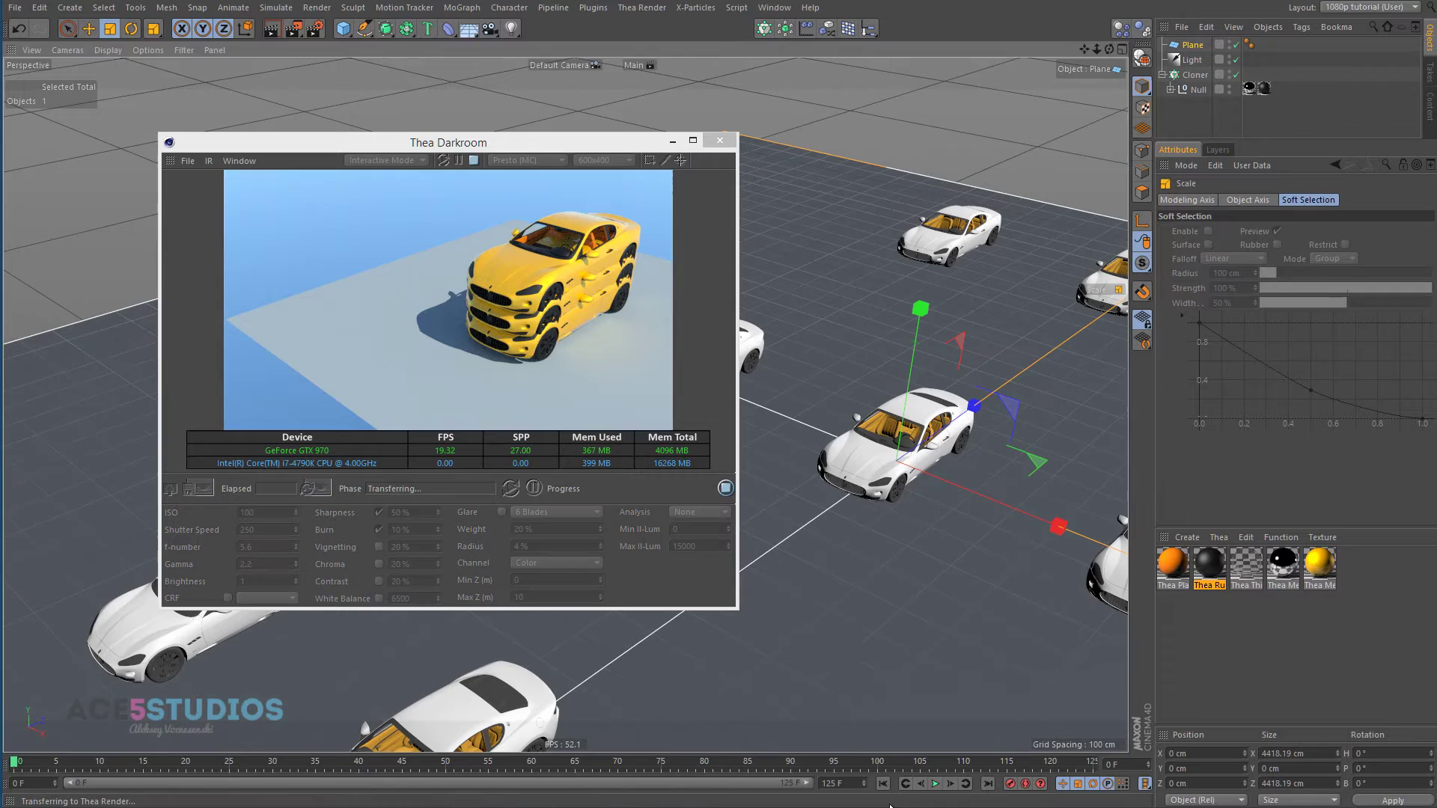
alt+right_drag(1122, 520, 887, 644)
alt+middle_drag(888, 643, 846, 483)
scroll(860, 490, down, 5)
alt+drag(864, 492, 949, 498)
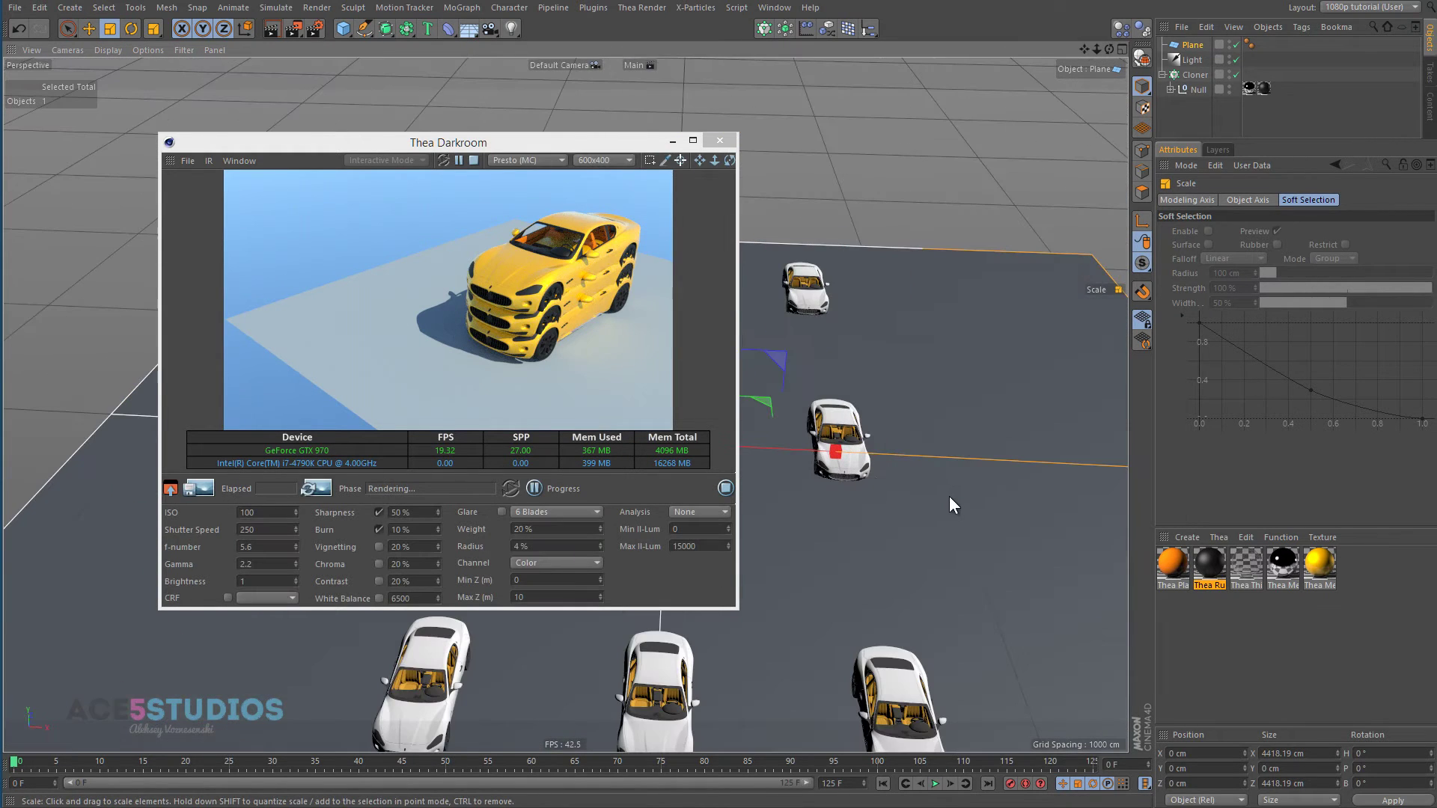
Widen the Cloner's grid to about 3485 cm in X and enable Render Instances.
click(1190, 75)
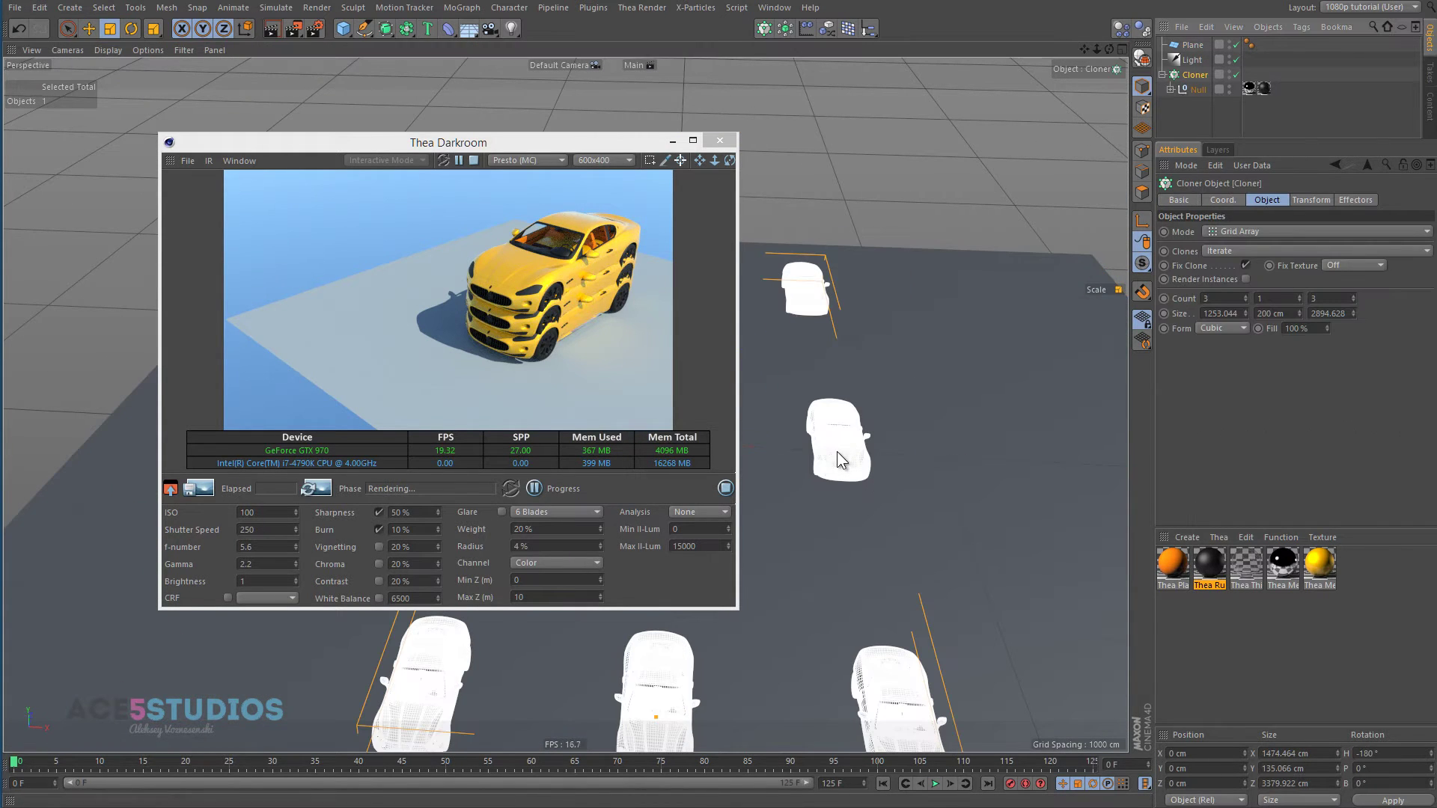
drag(836, 451, 1145, 481)
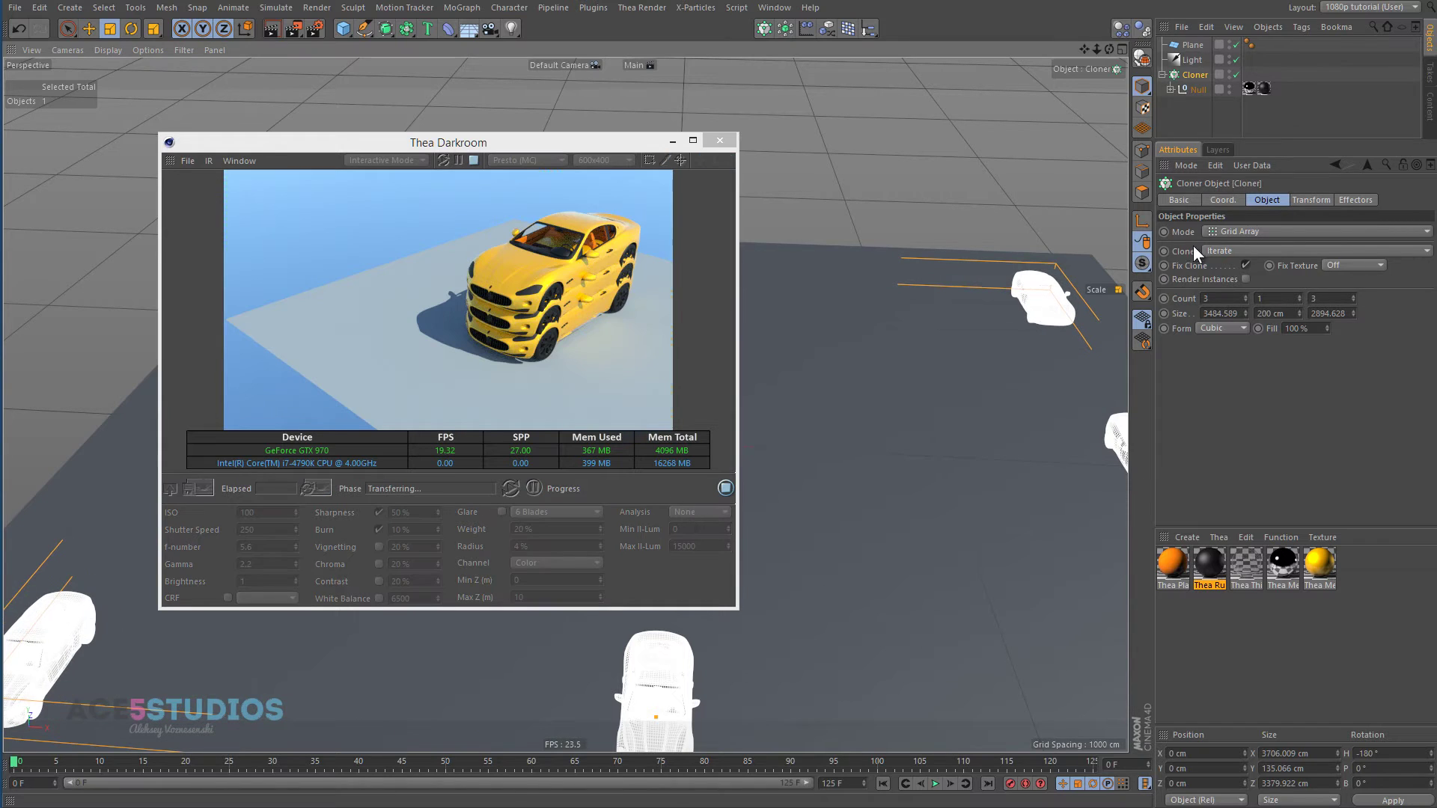
click(1245, 279)
alt+drag(804, 576, 782, 577)
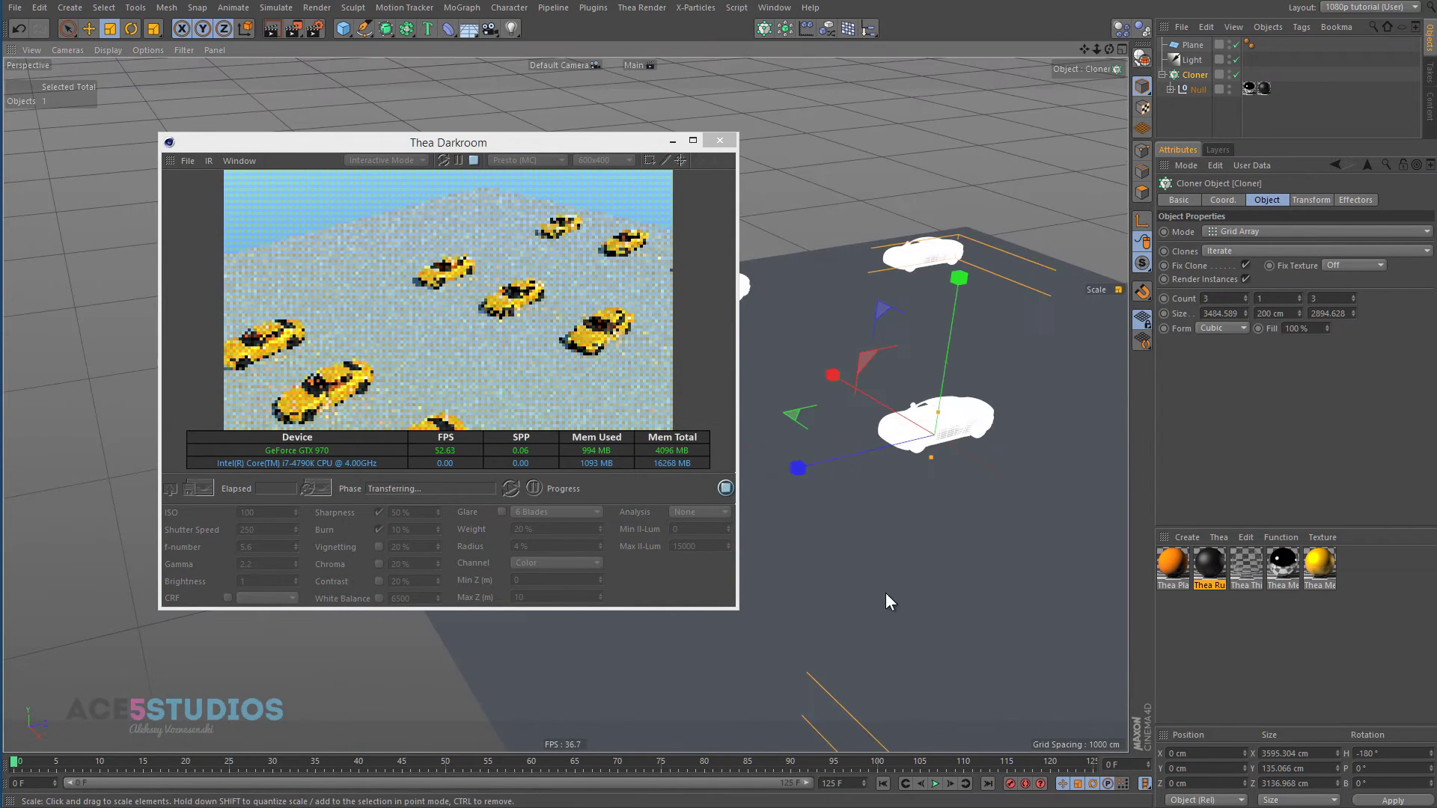
alt+middle_drag(886, 593, 676, 527)
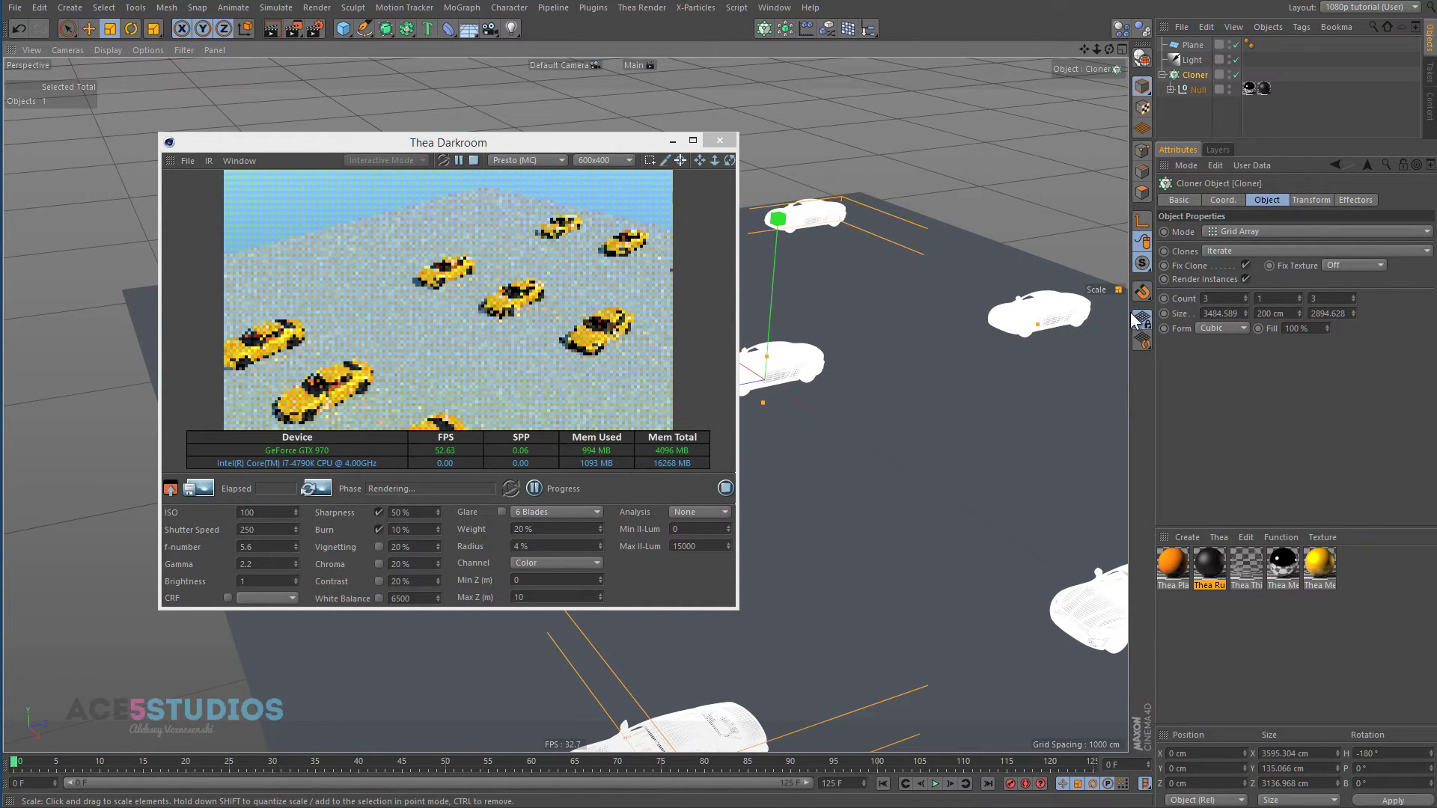
Set the Cloner's grid count to 13 in X and 6 in Z.
double_click(1216, 298)
text(6)
key(Return)
scroll(1217, 302, up, 7)
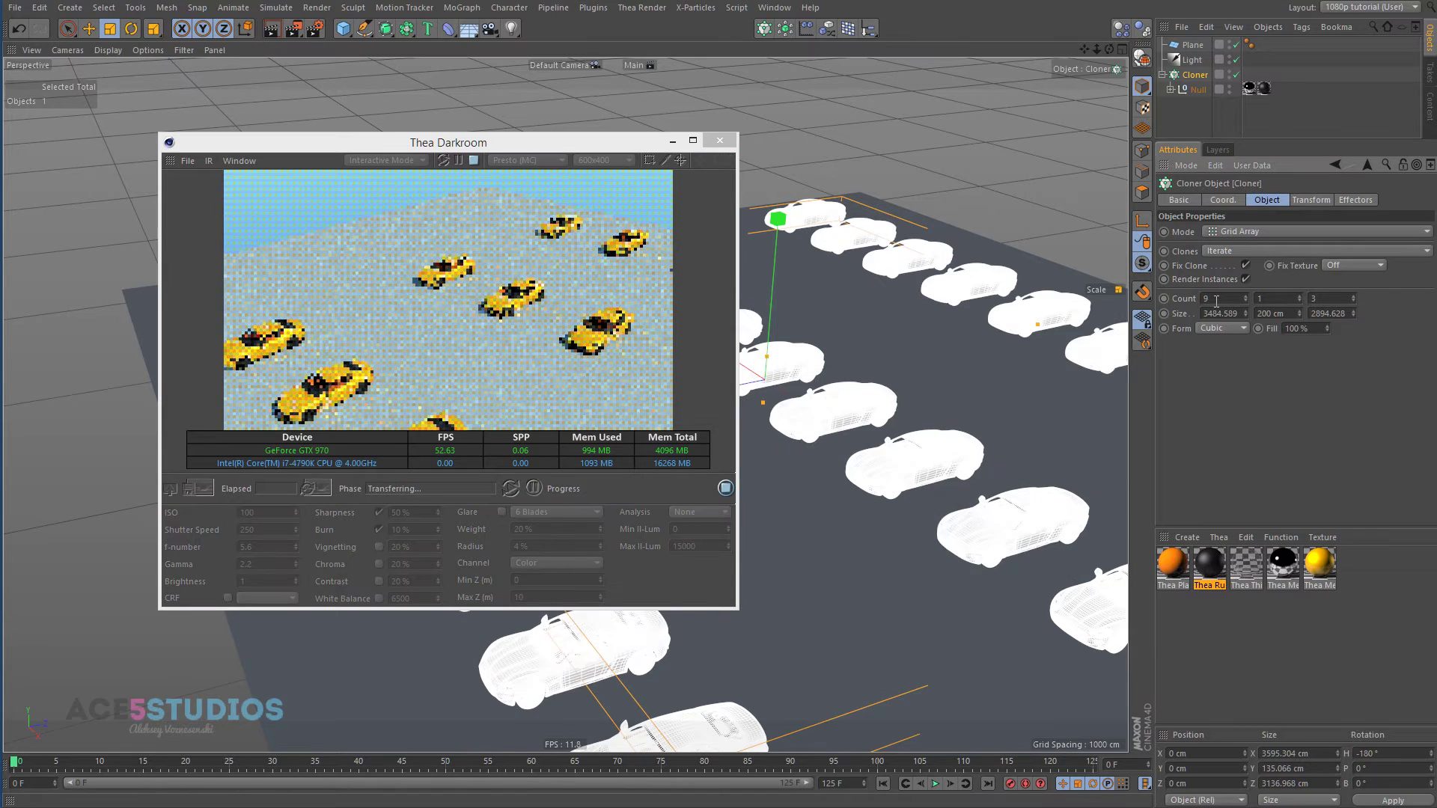
scroll(1339, 303, up, 3)
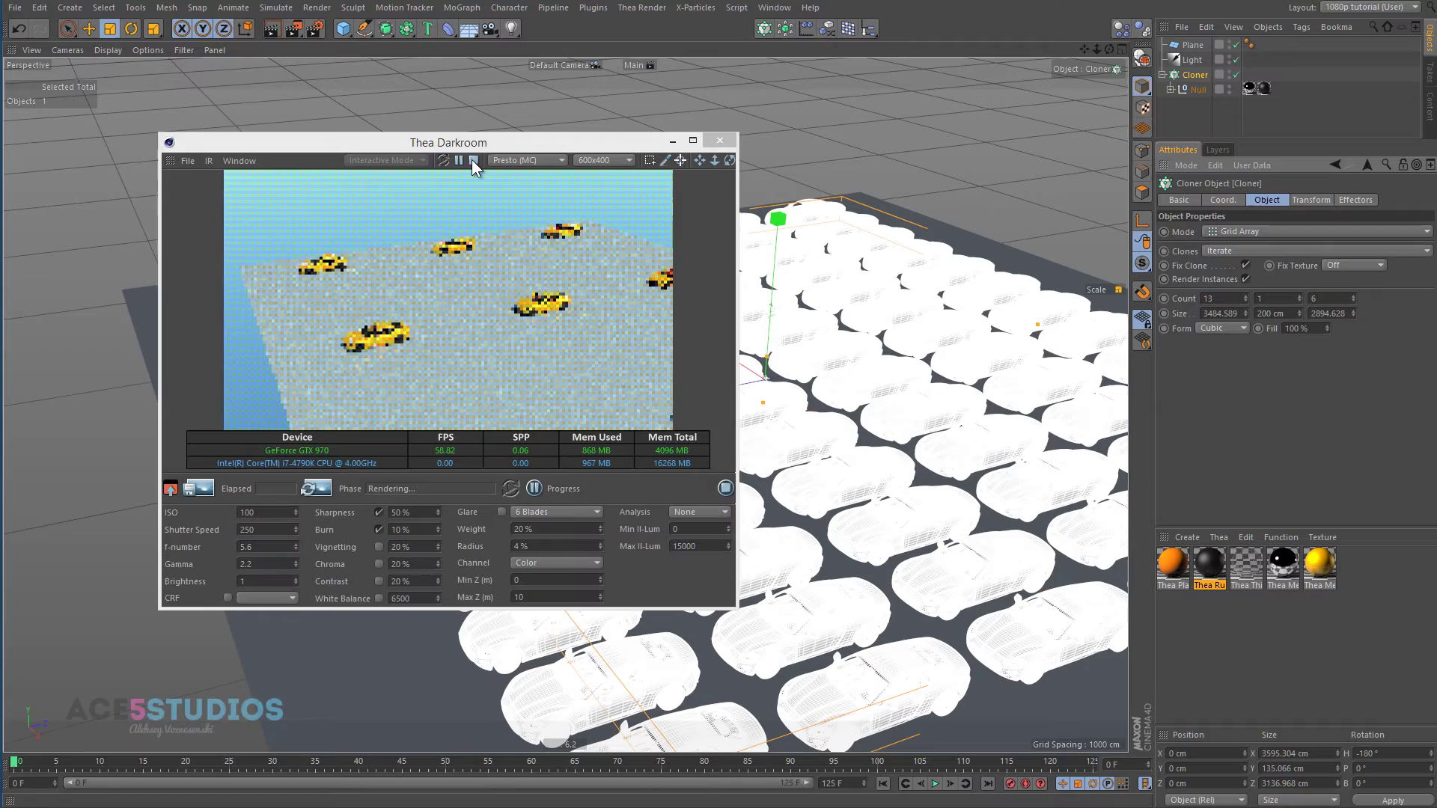
Stop the interactive render, close the Thea Darkroom window and restart the preview with the full grid of cars.
click(473, 159)
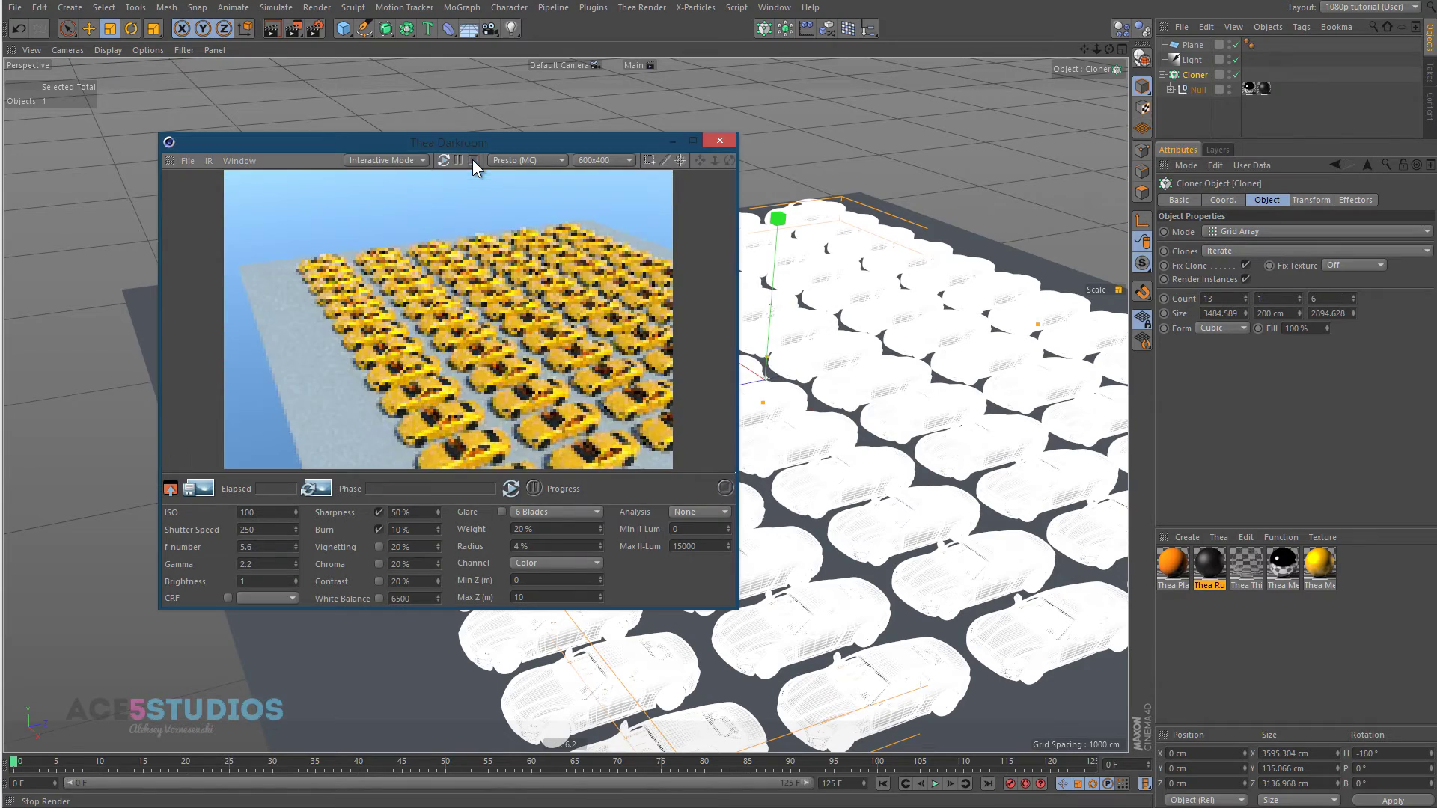
click(718, 146)
scroll(787, 431, up, 4)
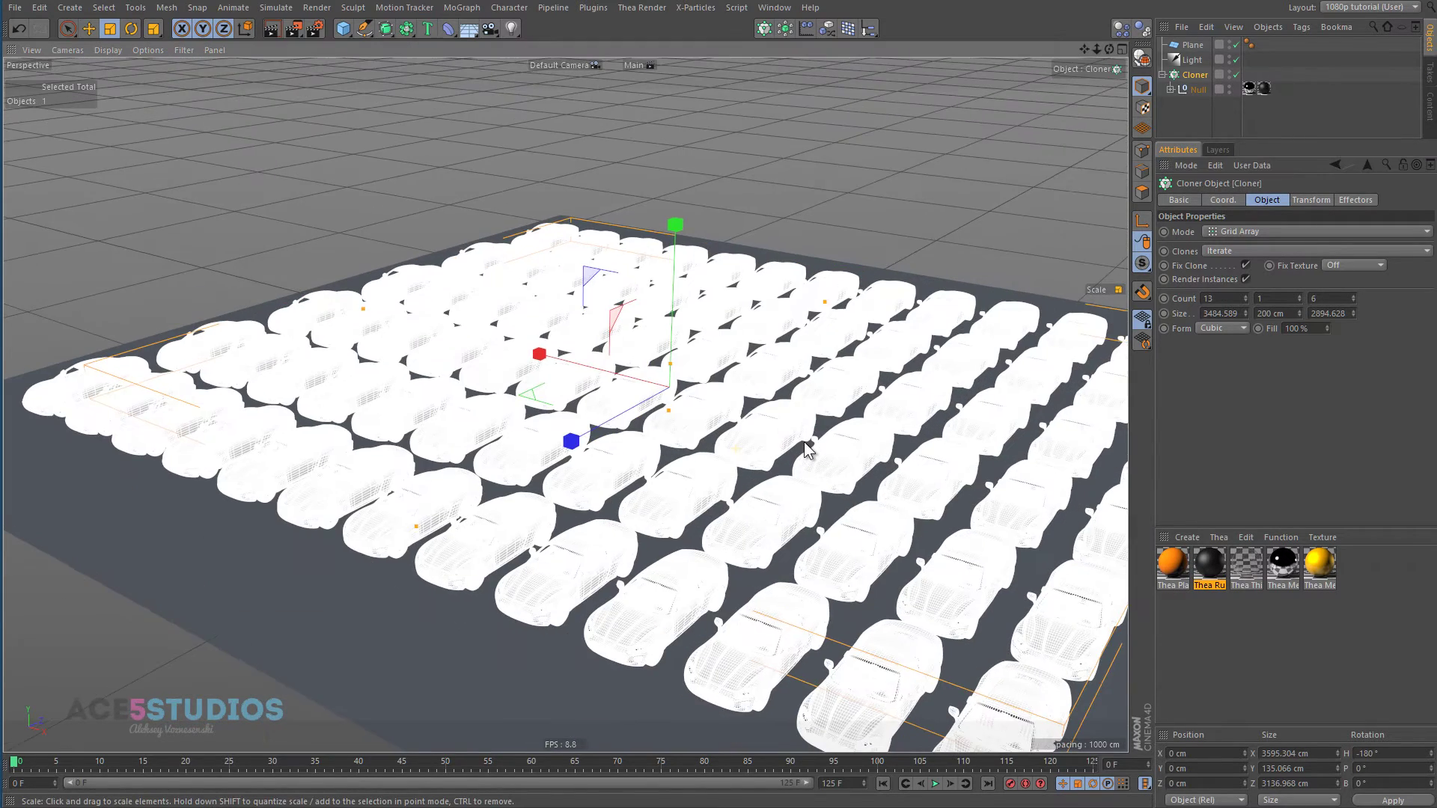
alt+drag(803, 441, 770, 415)
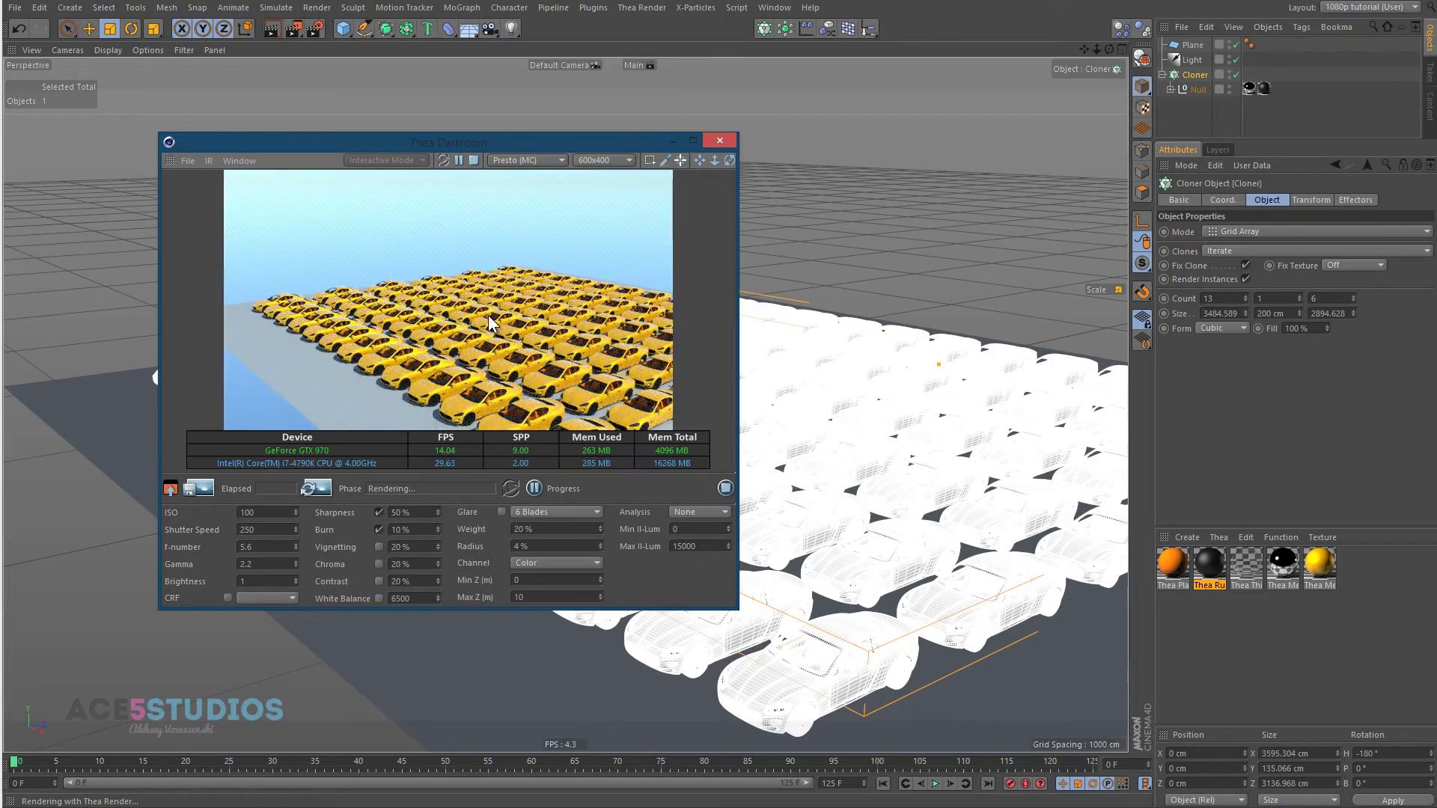
Frame a low close-up looking down the lane between two rows of cars and add an active camera there.
alt+drag(488, 316, 518, 358)
alt+middle_drag(518, 358, 446, 242)
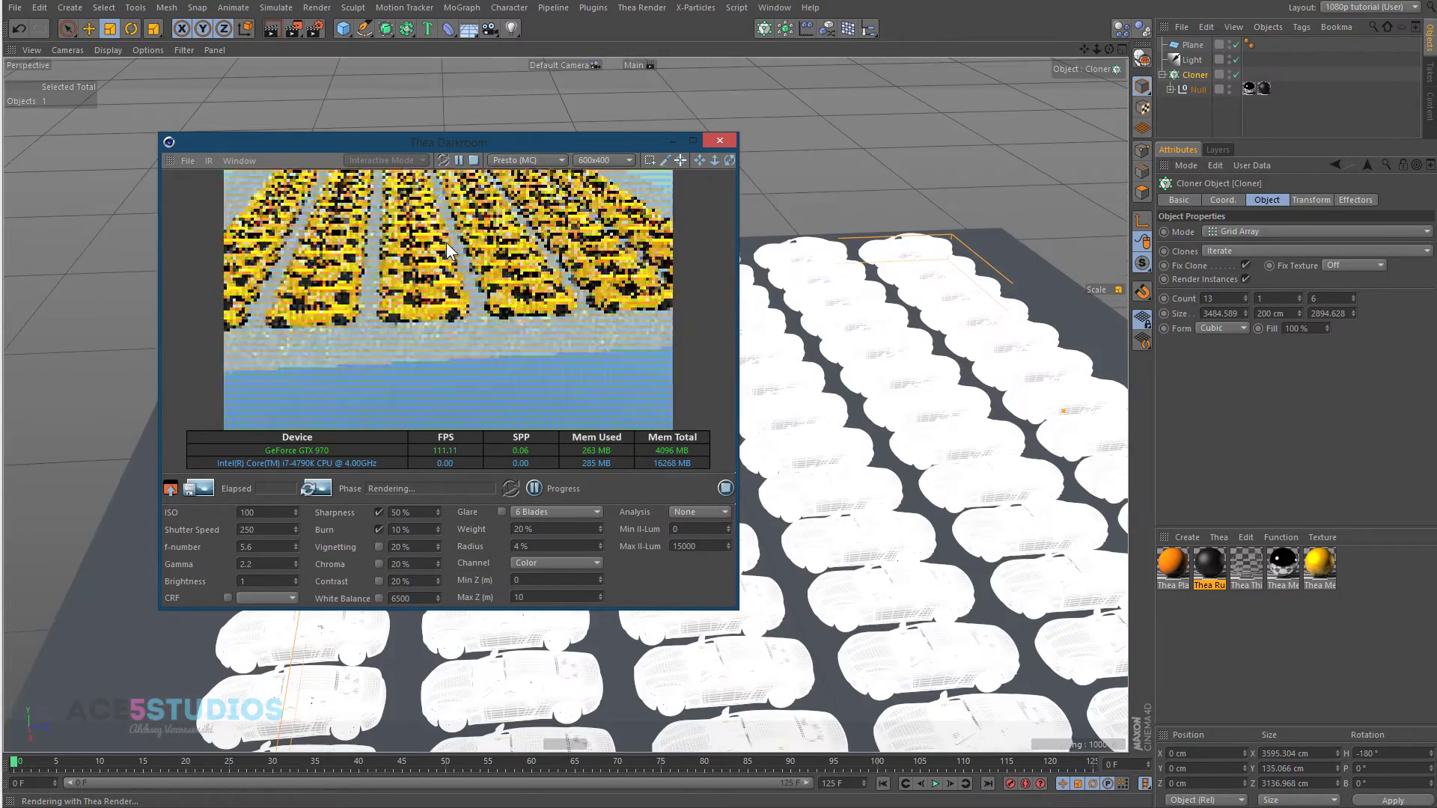
alt+right_drag(446, 243, 955, 185)
alt+drag(523, 294, 487, 288)
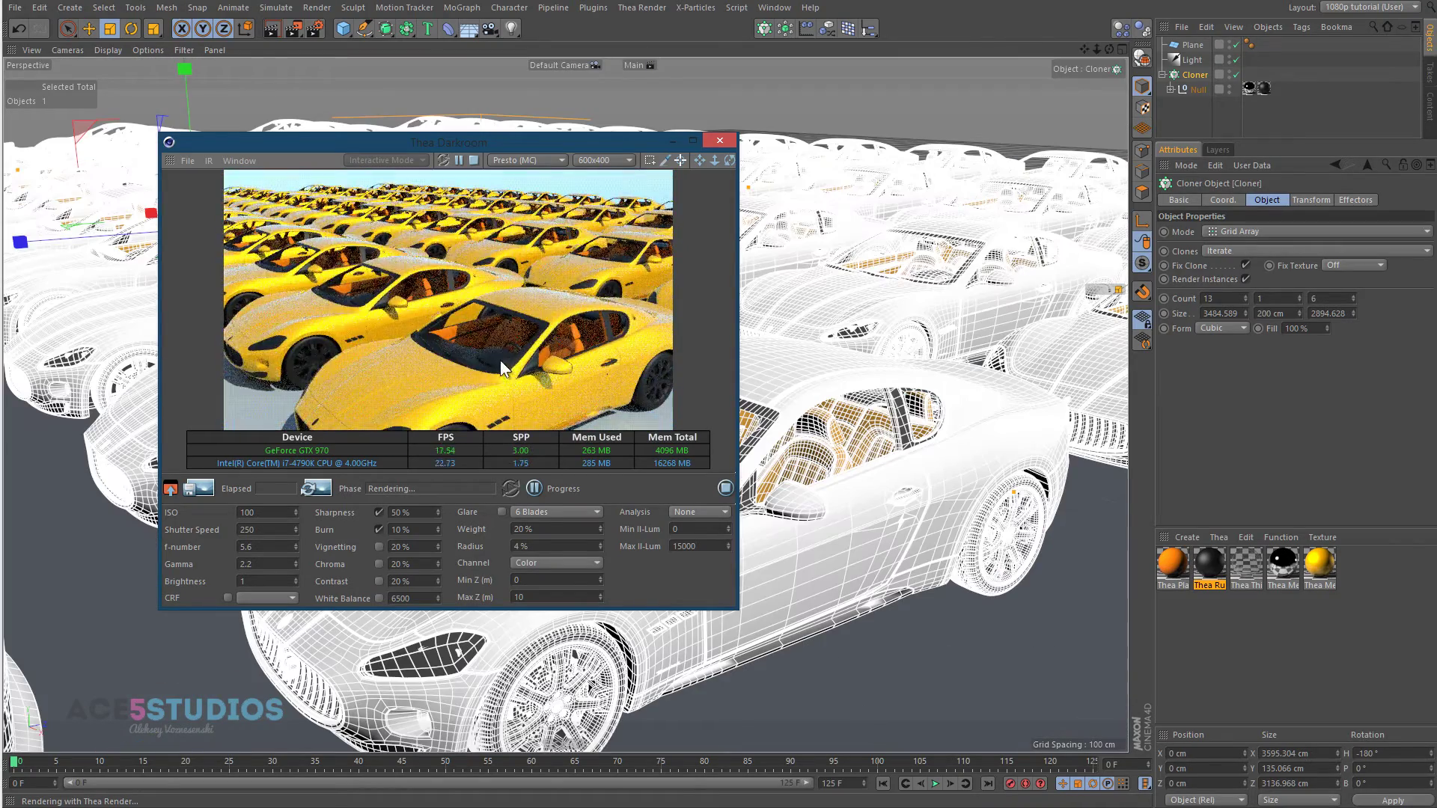
mouse_move(500, 360)
alt+mouse_down()
mouse_move(420, 310)
mouse_move(362, 350)
mouse_move(440, 360)
mouse_move(389, 321)
mouse_move(537, 326)
mouse_move(433, 319)
mouse_move(551, 308)
mouse_move(492, 377)
alt+mouse_up()
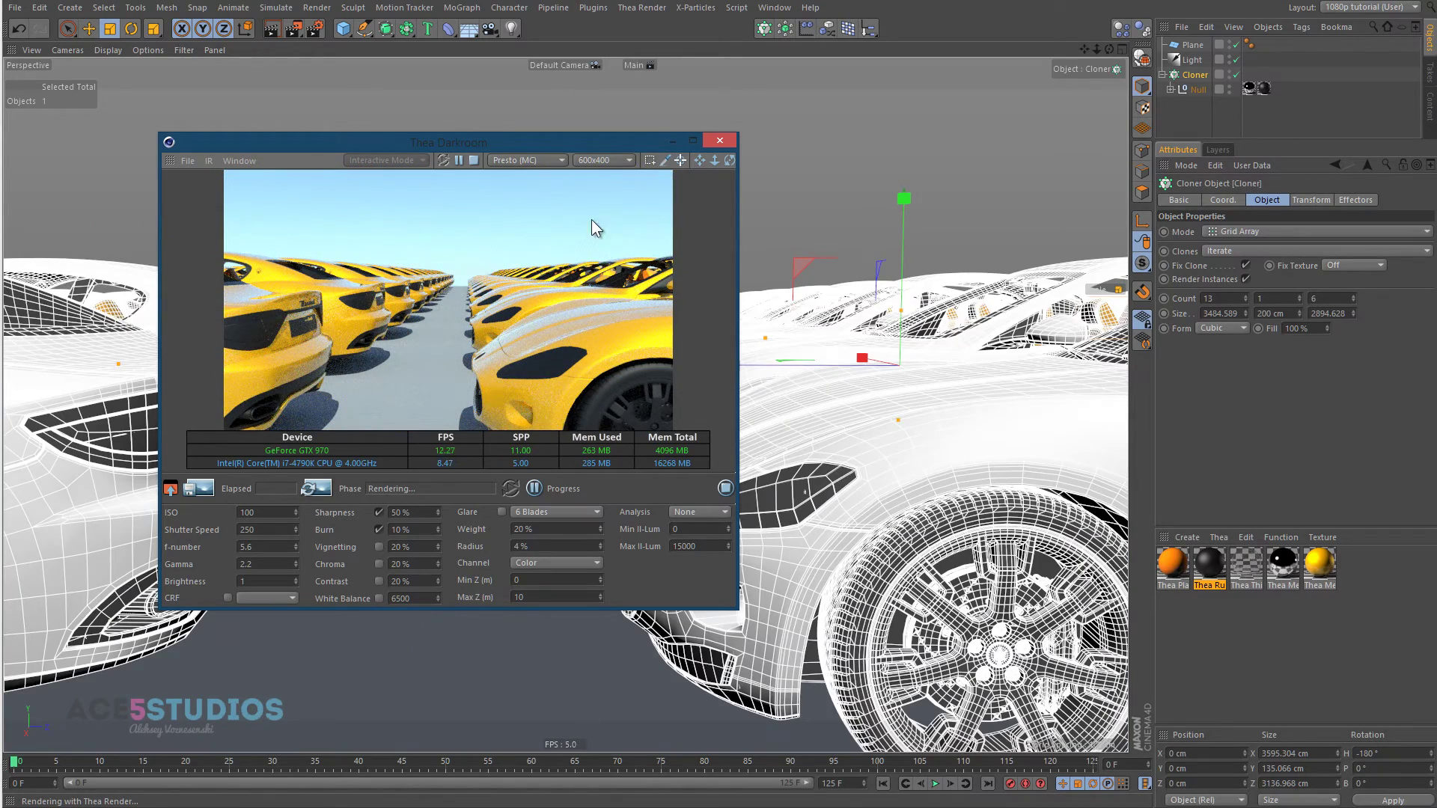
click(463, 48)
click(490, 29)
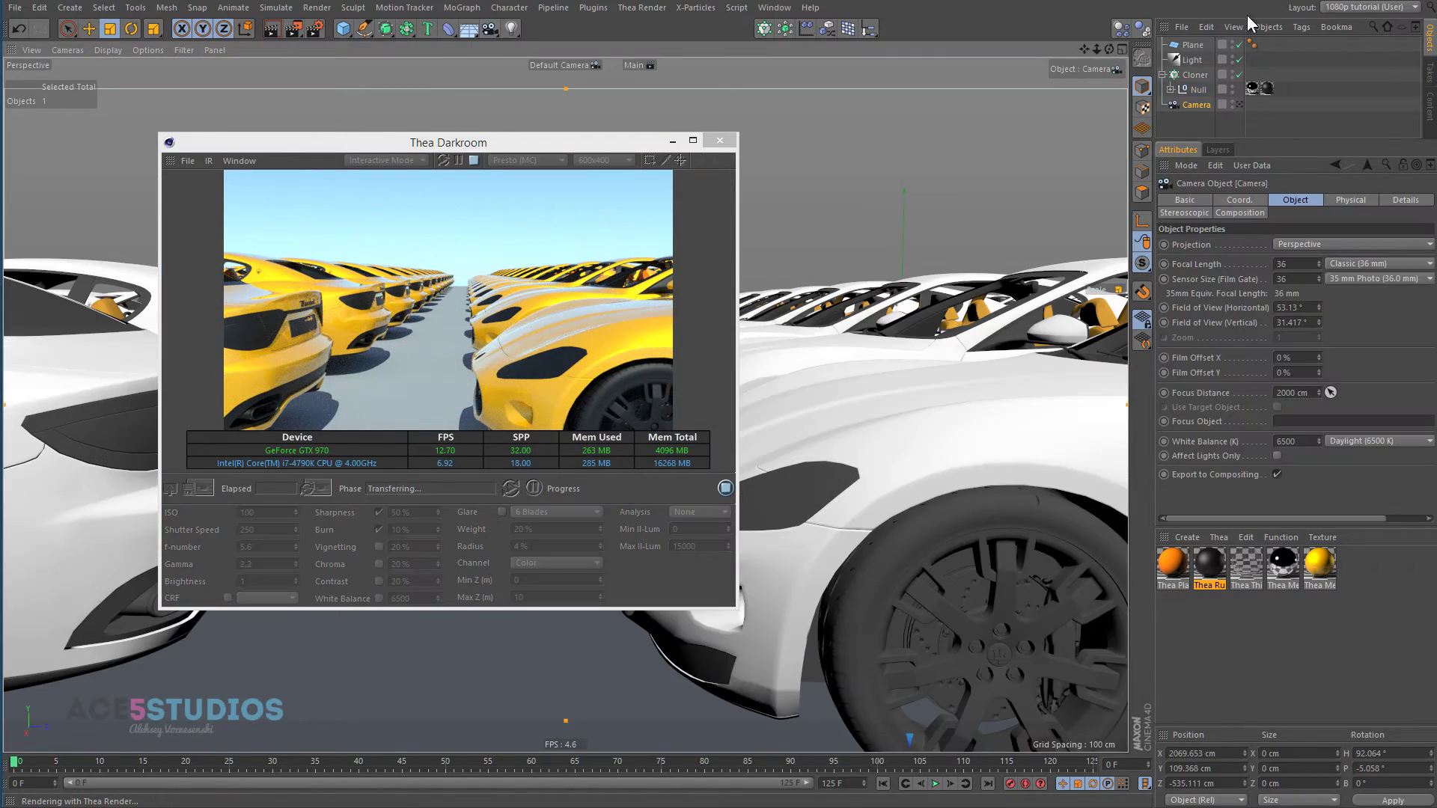
Add a Thea Camera tag to the camera and enable its Depth of Field.
right_click(1207, 105)
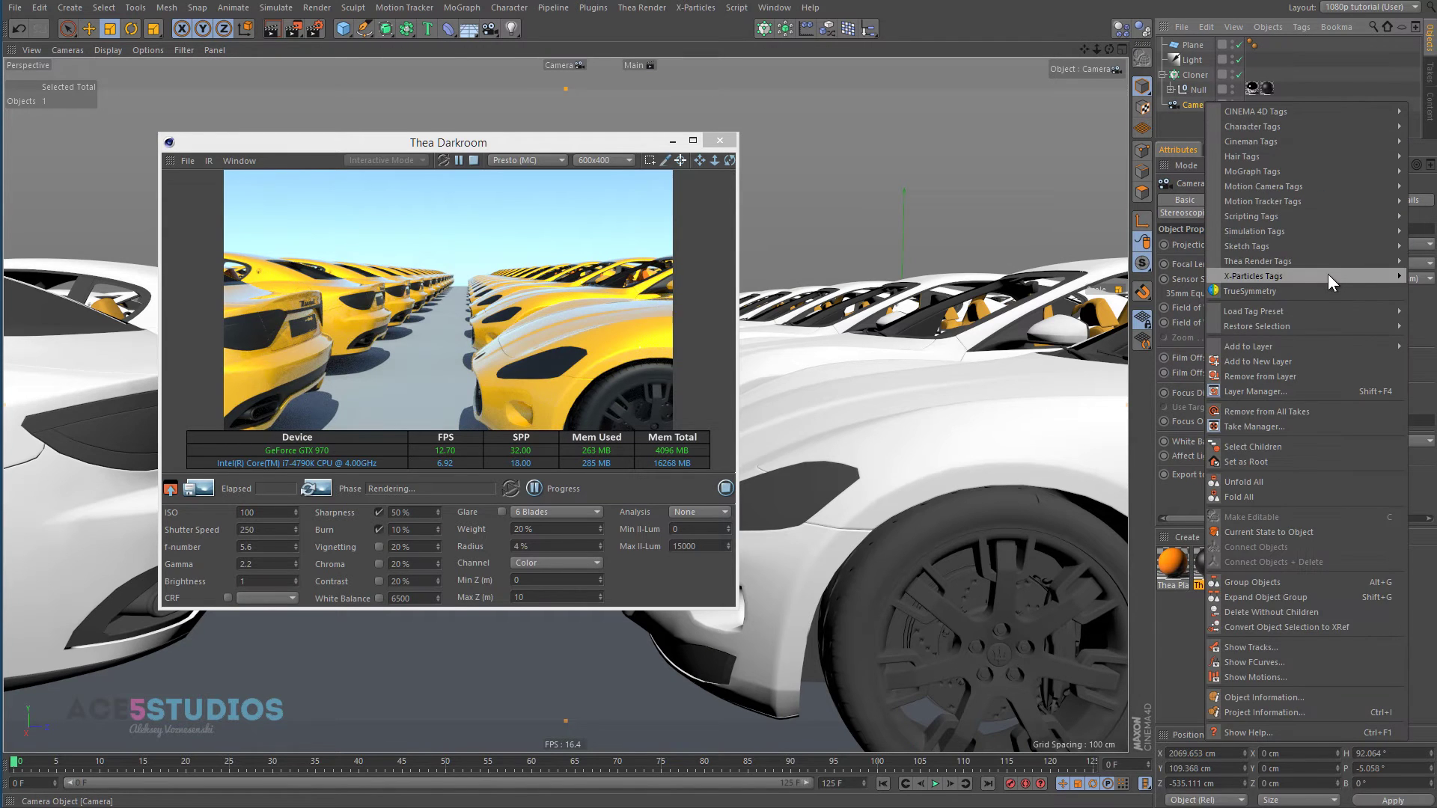
mouse_move(1378, 264)
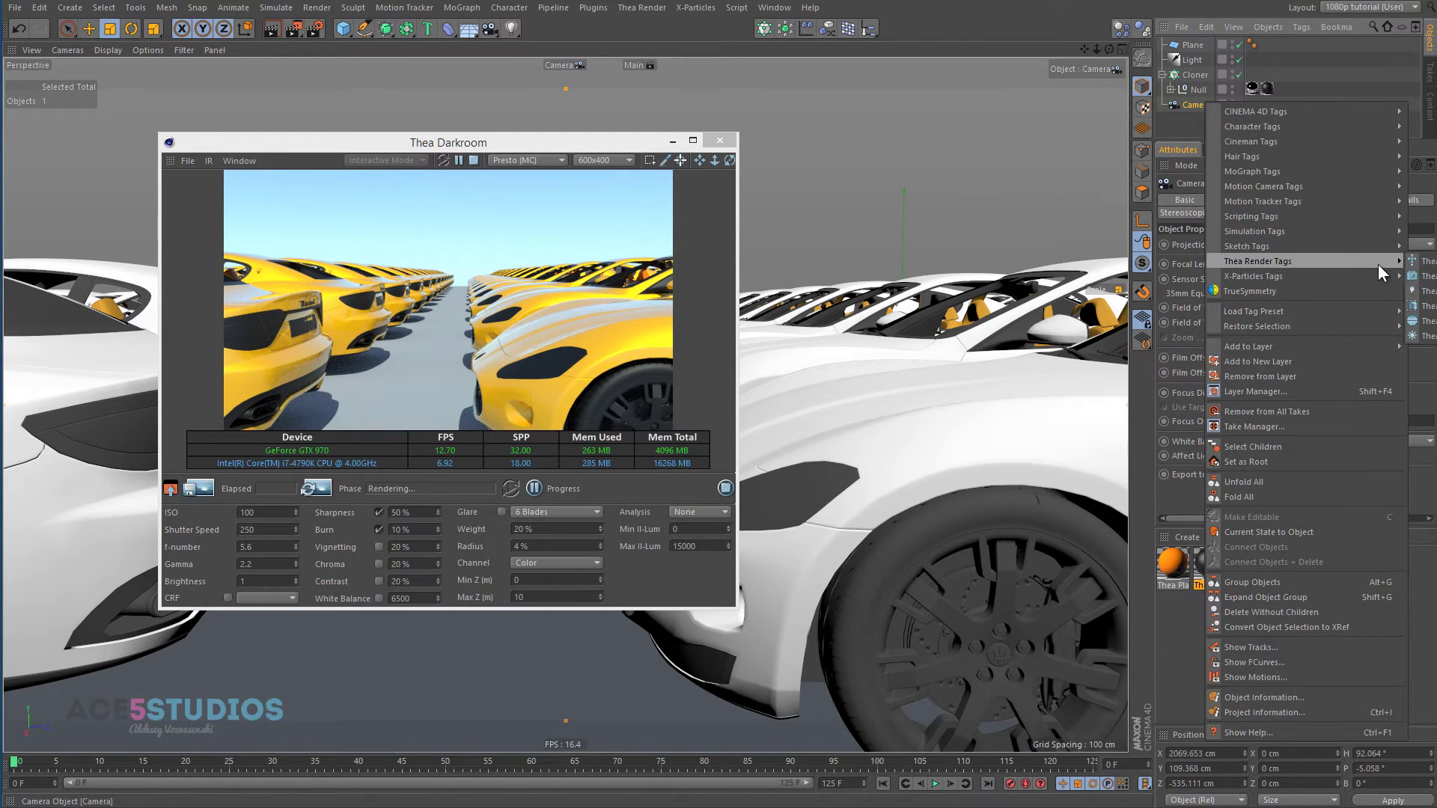
click(1426, 276)
click(1236, 266)
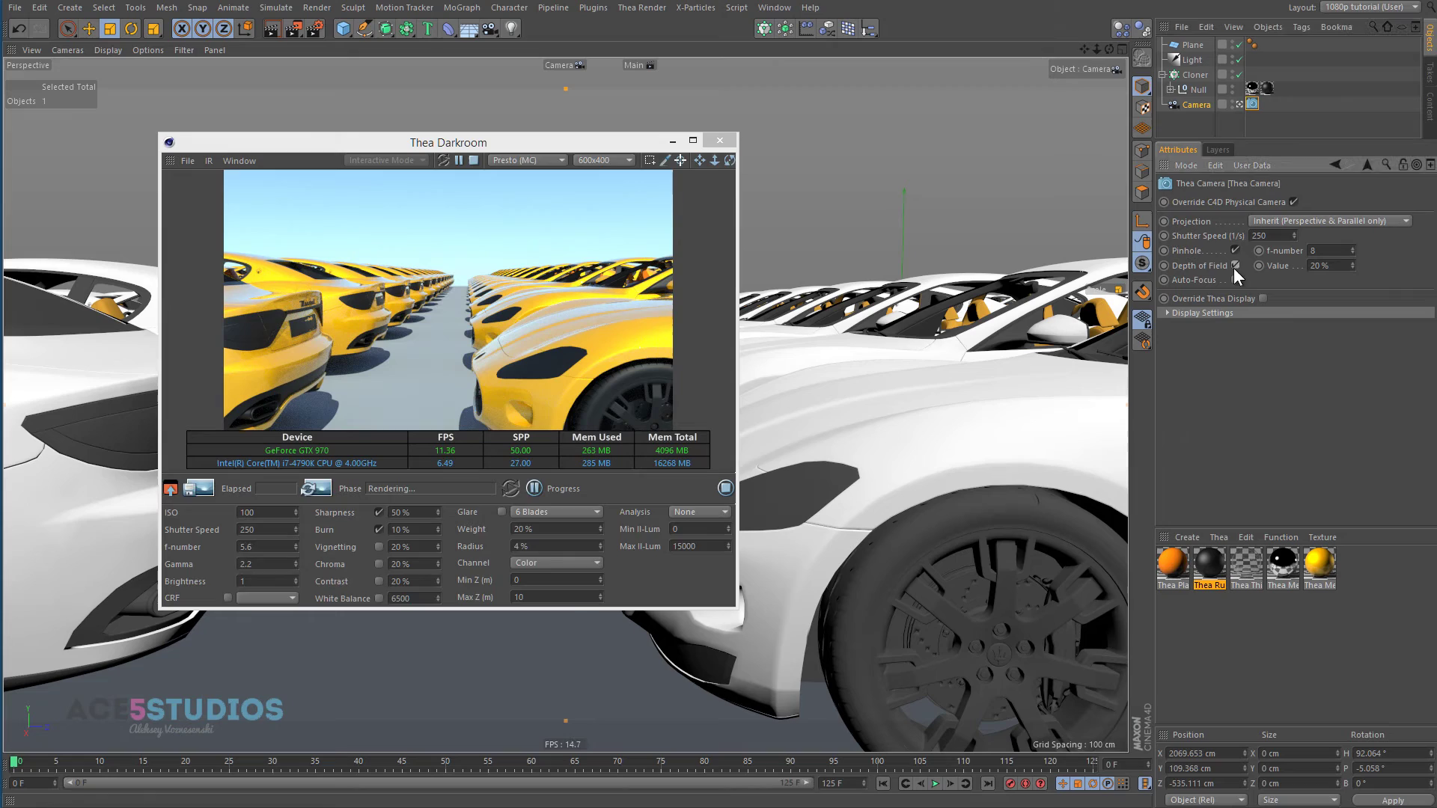
Turn on focus picking in the Darkroom preview and set the camera's Depth of Field value to 11%.
click(679, 161)
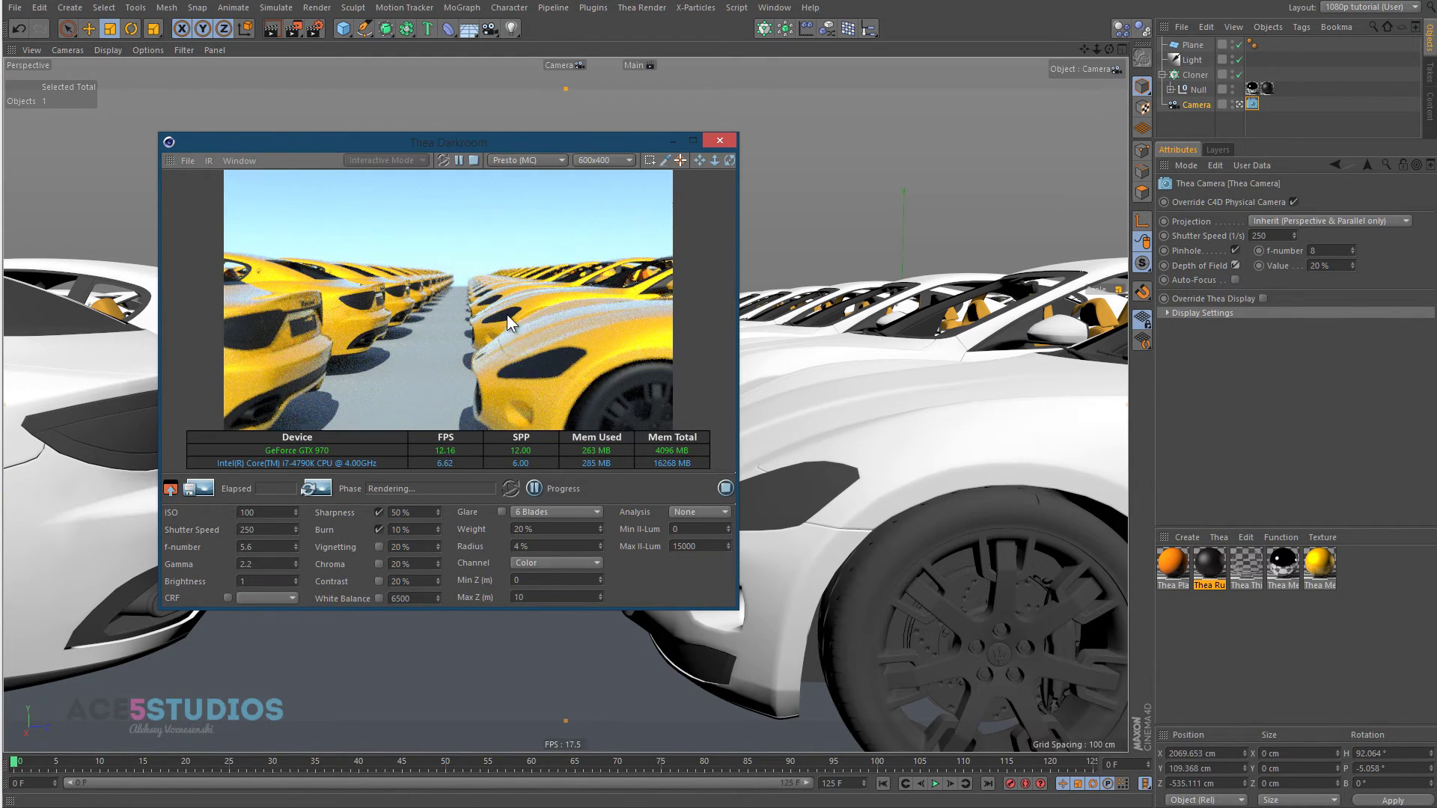
scroll(508, 315, up, 3)
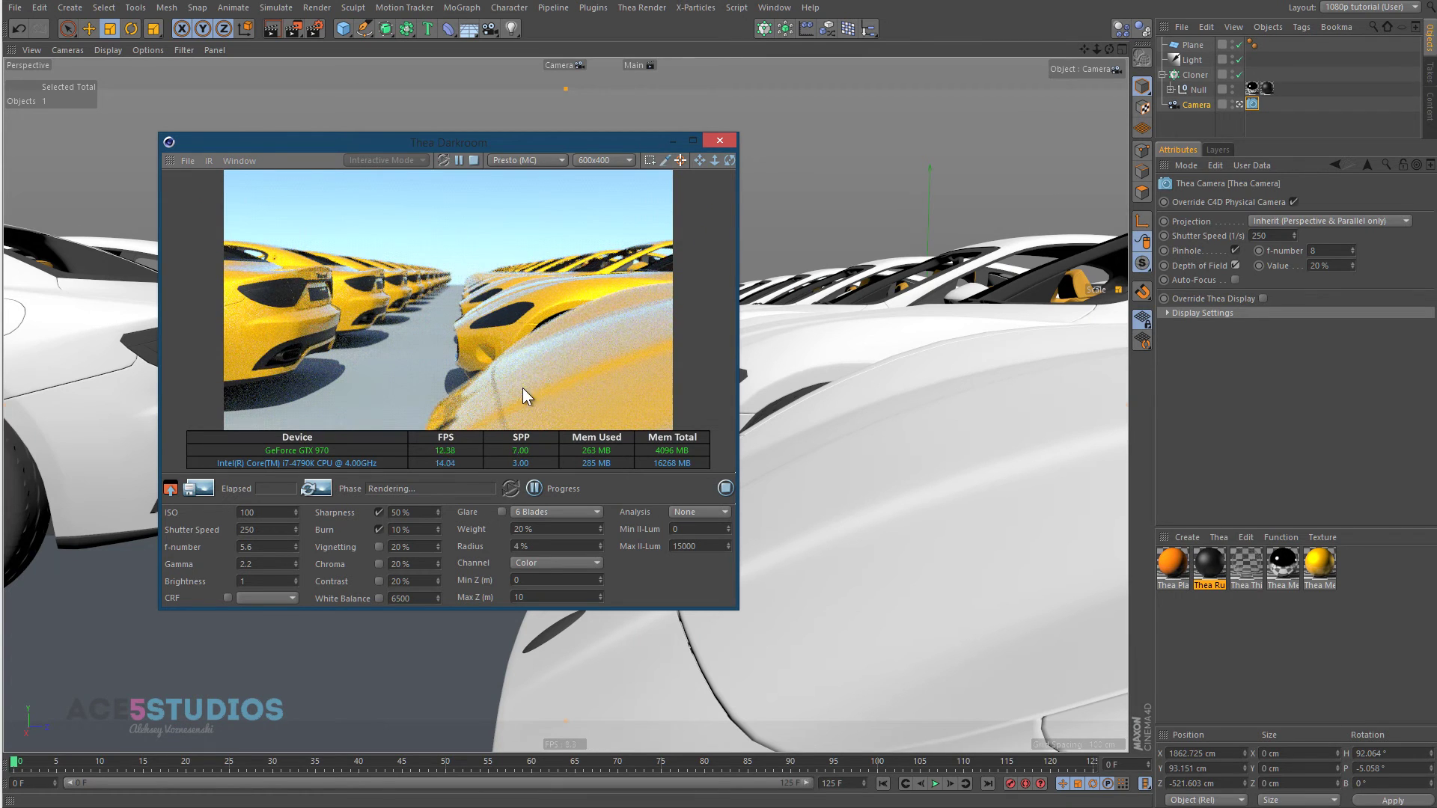
drag(1352, 266, 1332, 266)
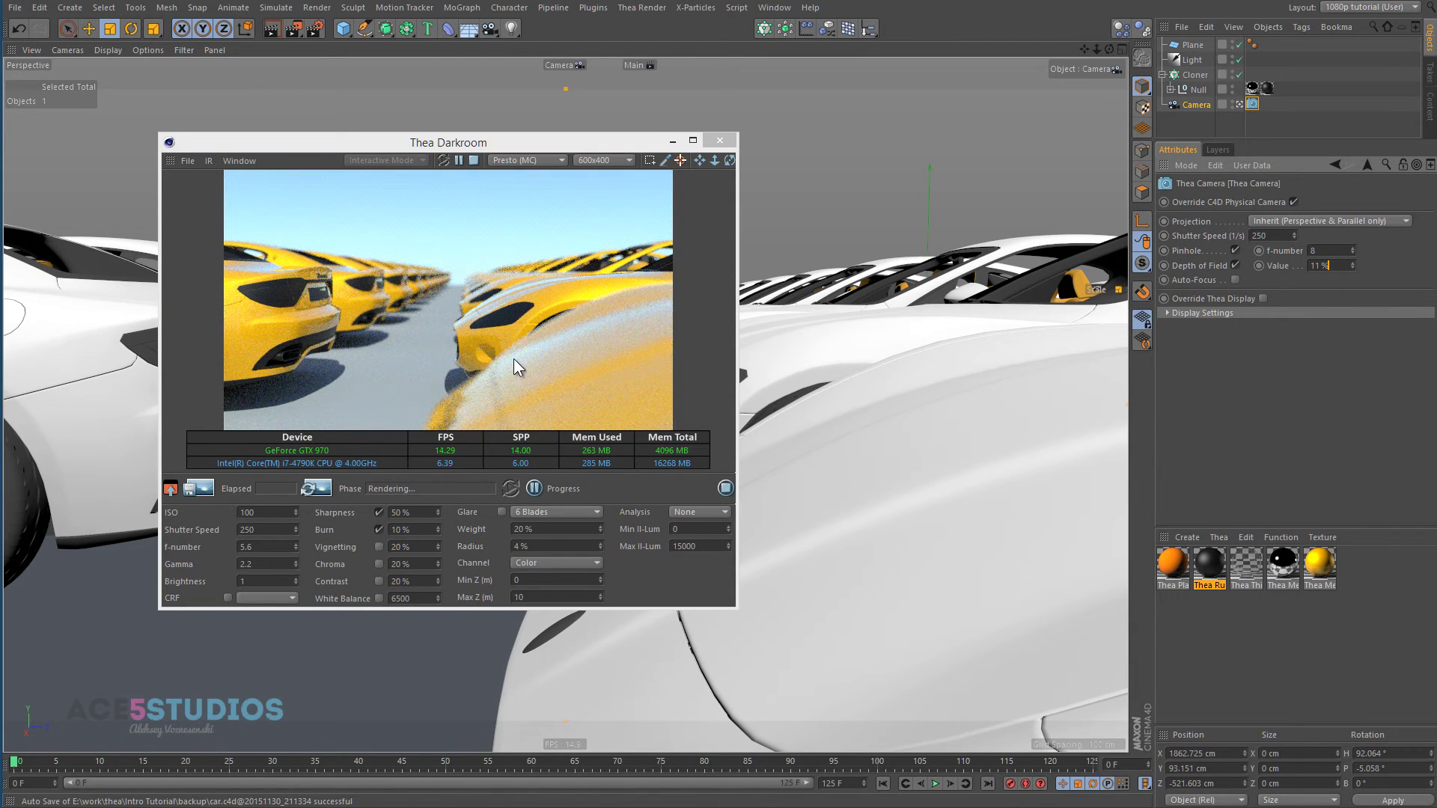
Try different focus points in the Darkroom preview, from the foreground car to the far end of the lane and back to the nearer cars.
click(572, 393)
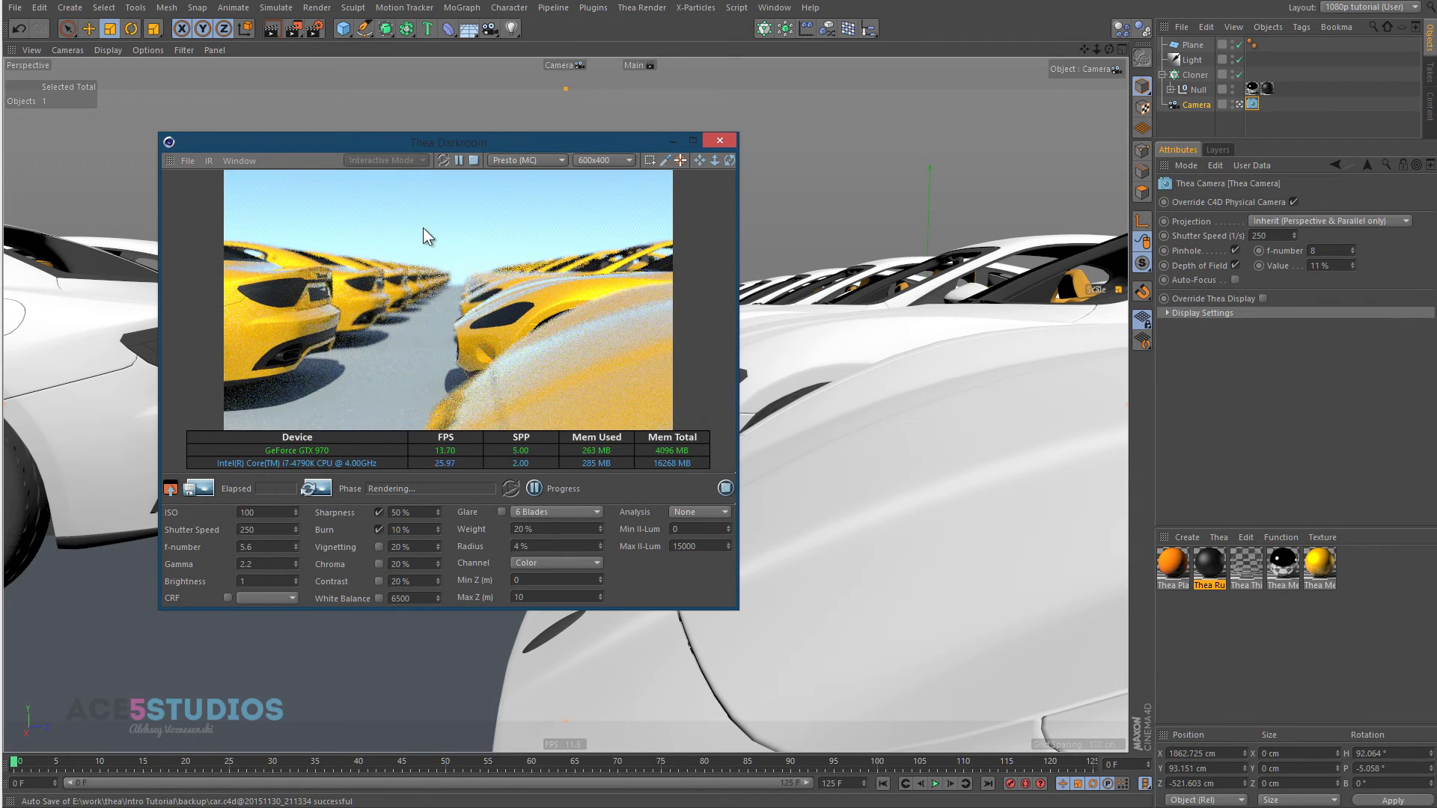
click(437, 274)
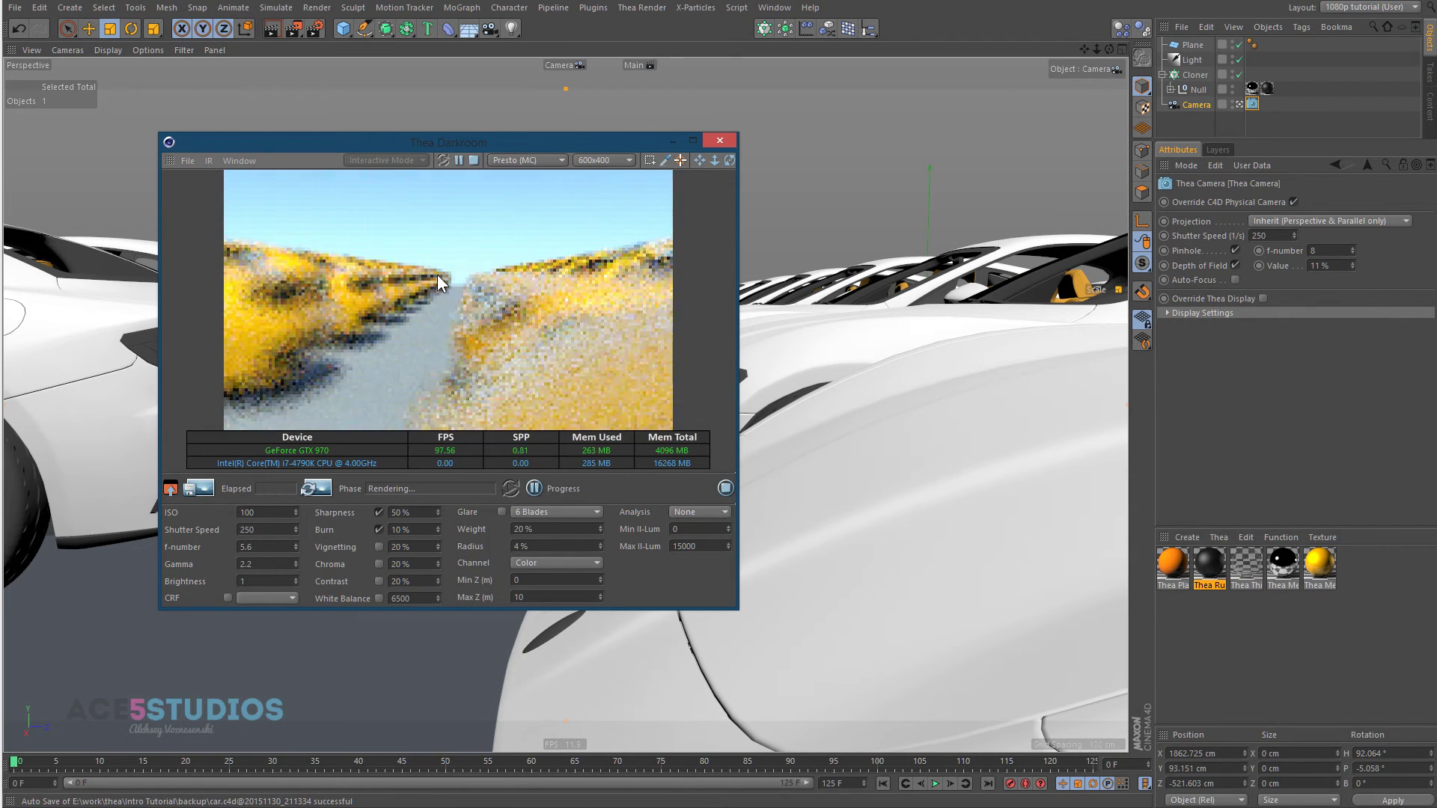
click(498, 312)
click(494, 359)
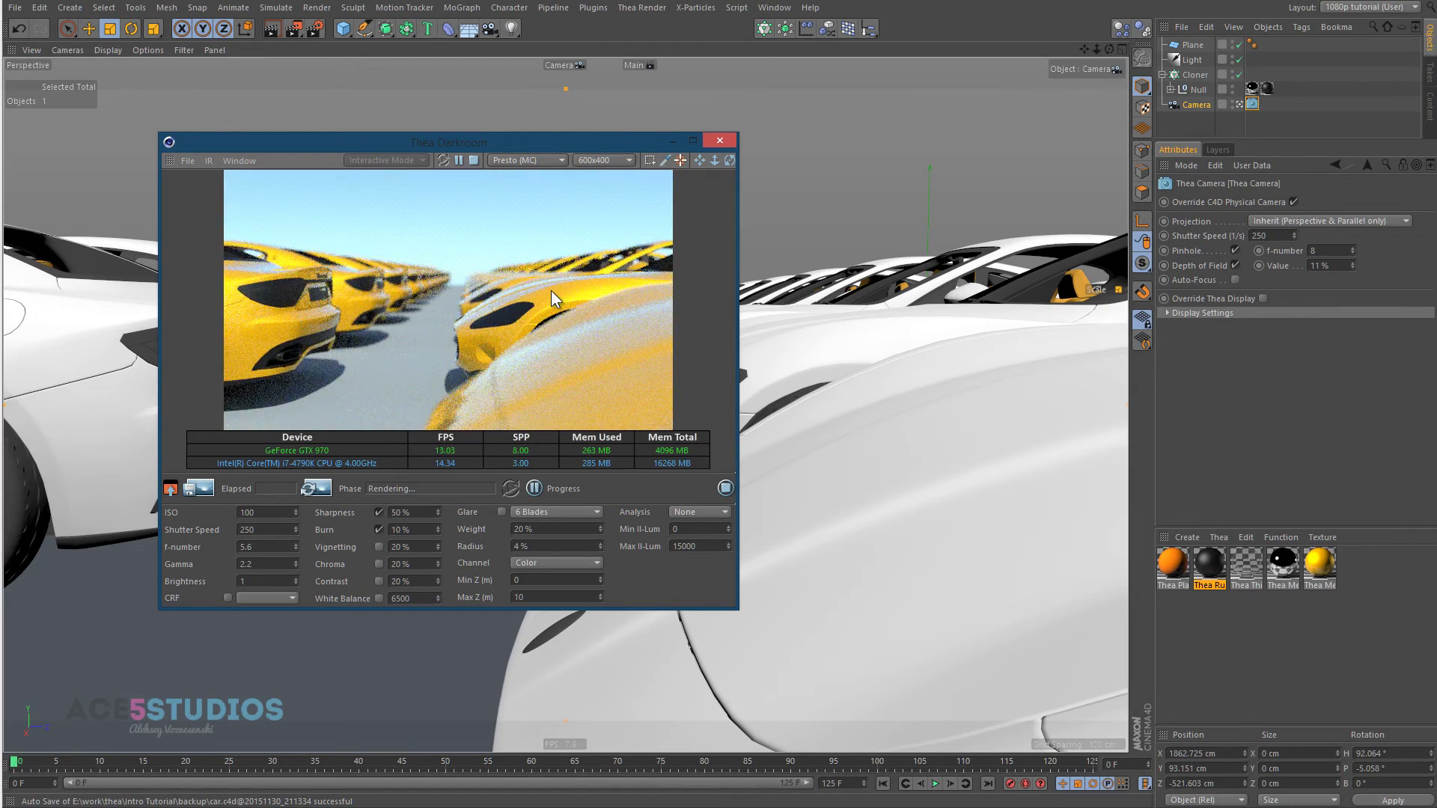
Reframe the active camera to preview the depth of field on a front three-quarter view of the car rows with one car close by.
alt+right_drag(551, 291, 442, 325)
alt+drag(442, 325, 789, 346)
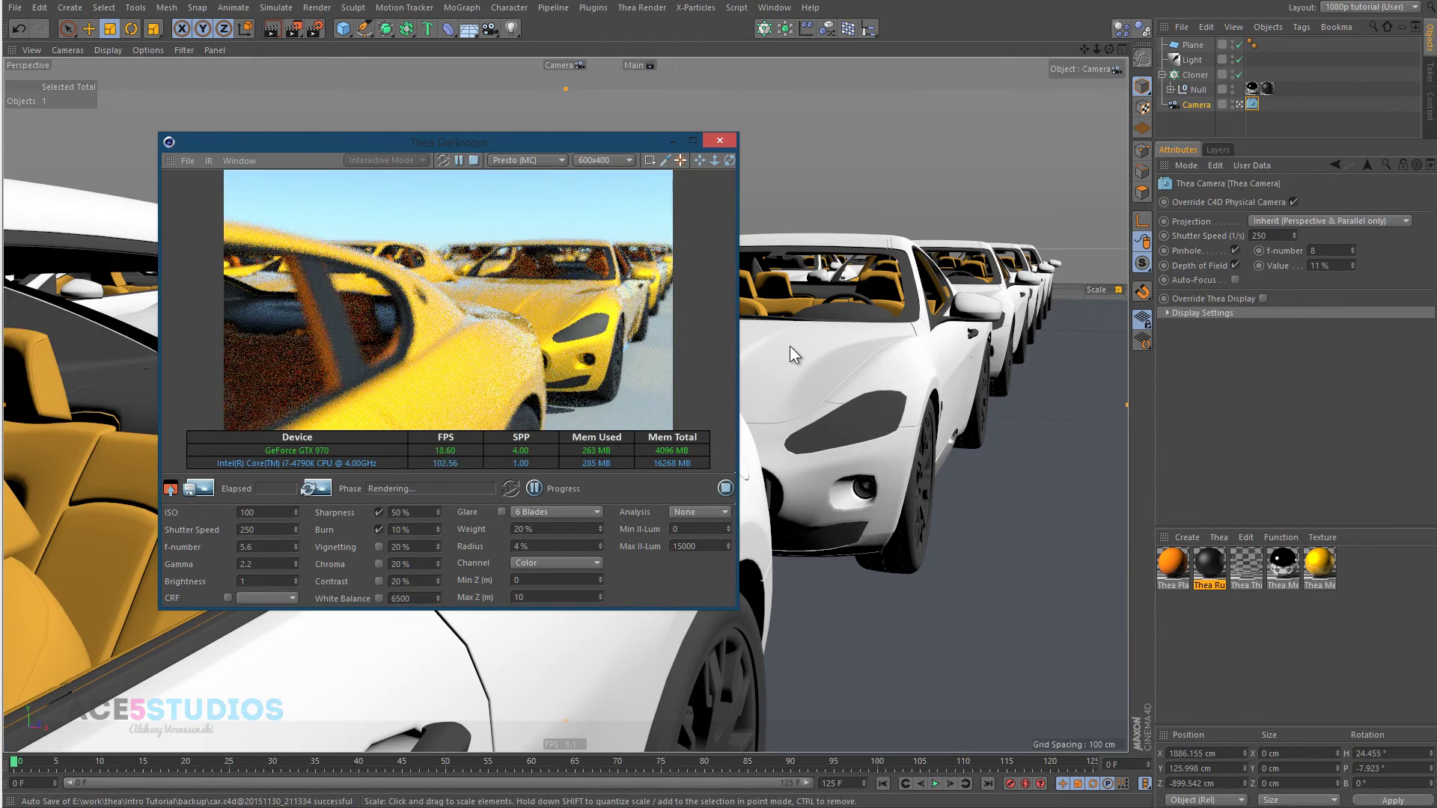
alt+right_drag(537, 300, 572, 322)
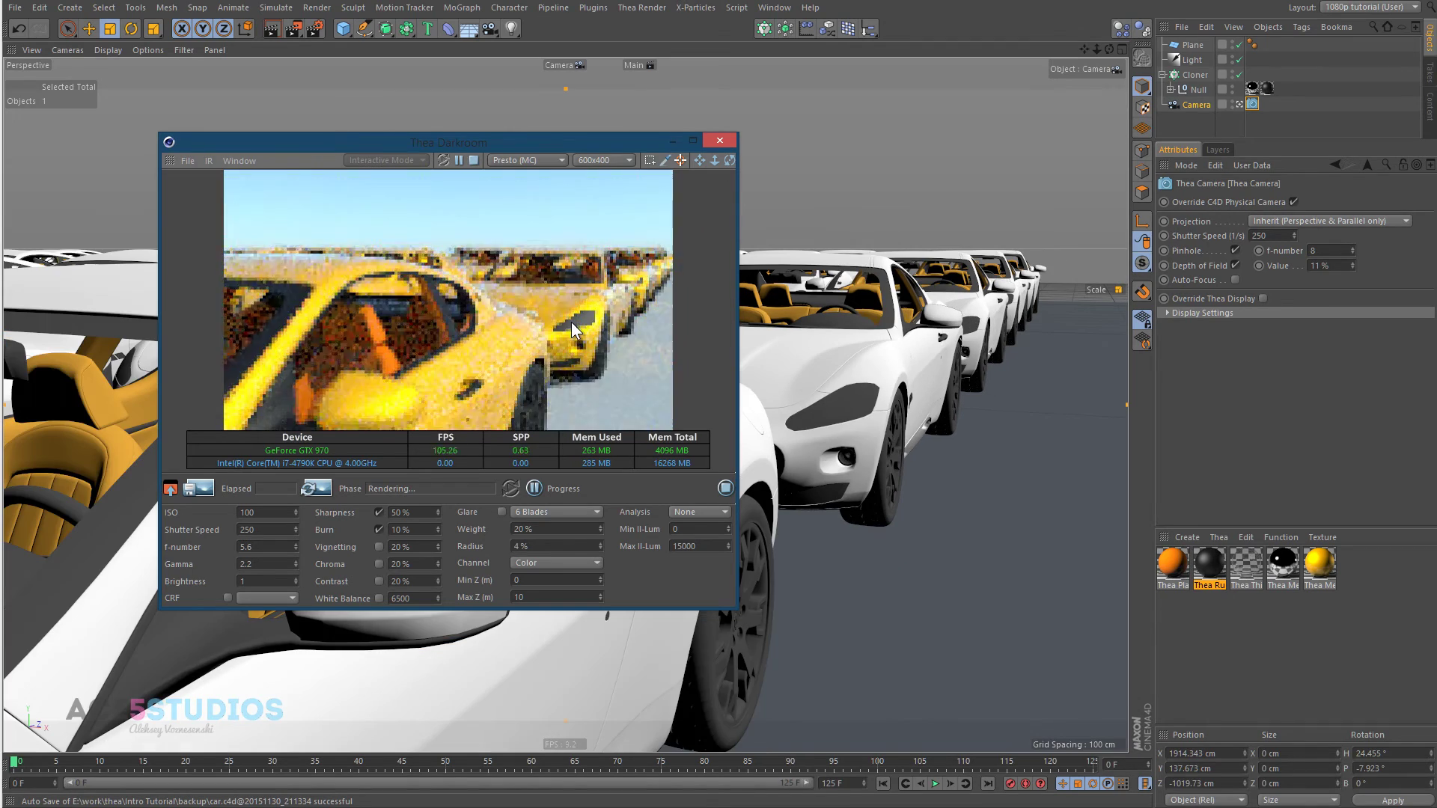
alt+middle_drag(571, 322, 326, 289)
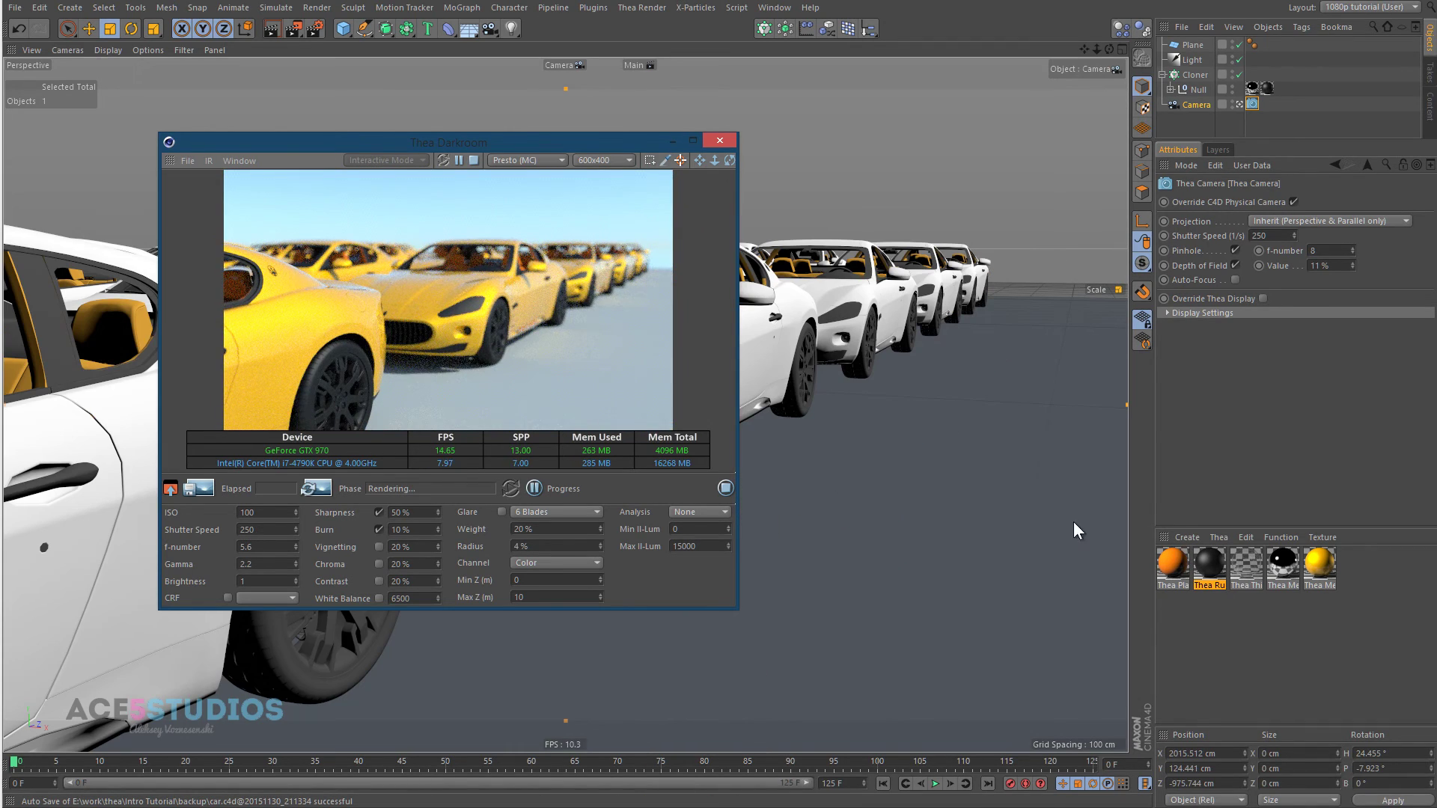
Pull the camera back to a high-angle view over the car grid and disable the Thea Camera tag's Depth of Field.
alt+right_drag(805, 317, 518, 389)
alt+middle_drag(850, 382, 999, 548)
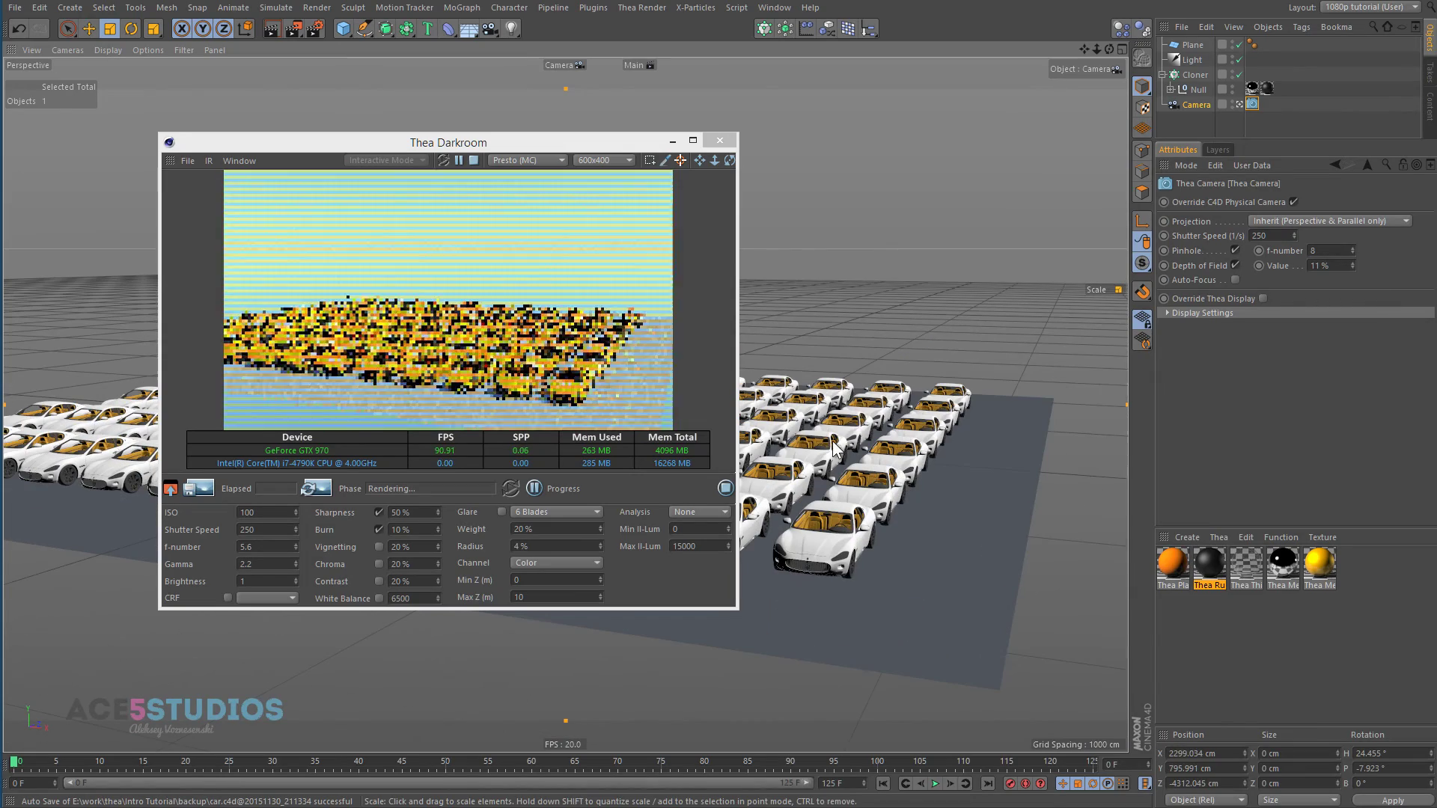
click(1235, 266)
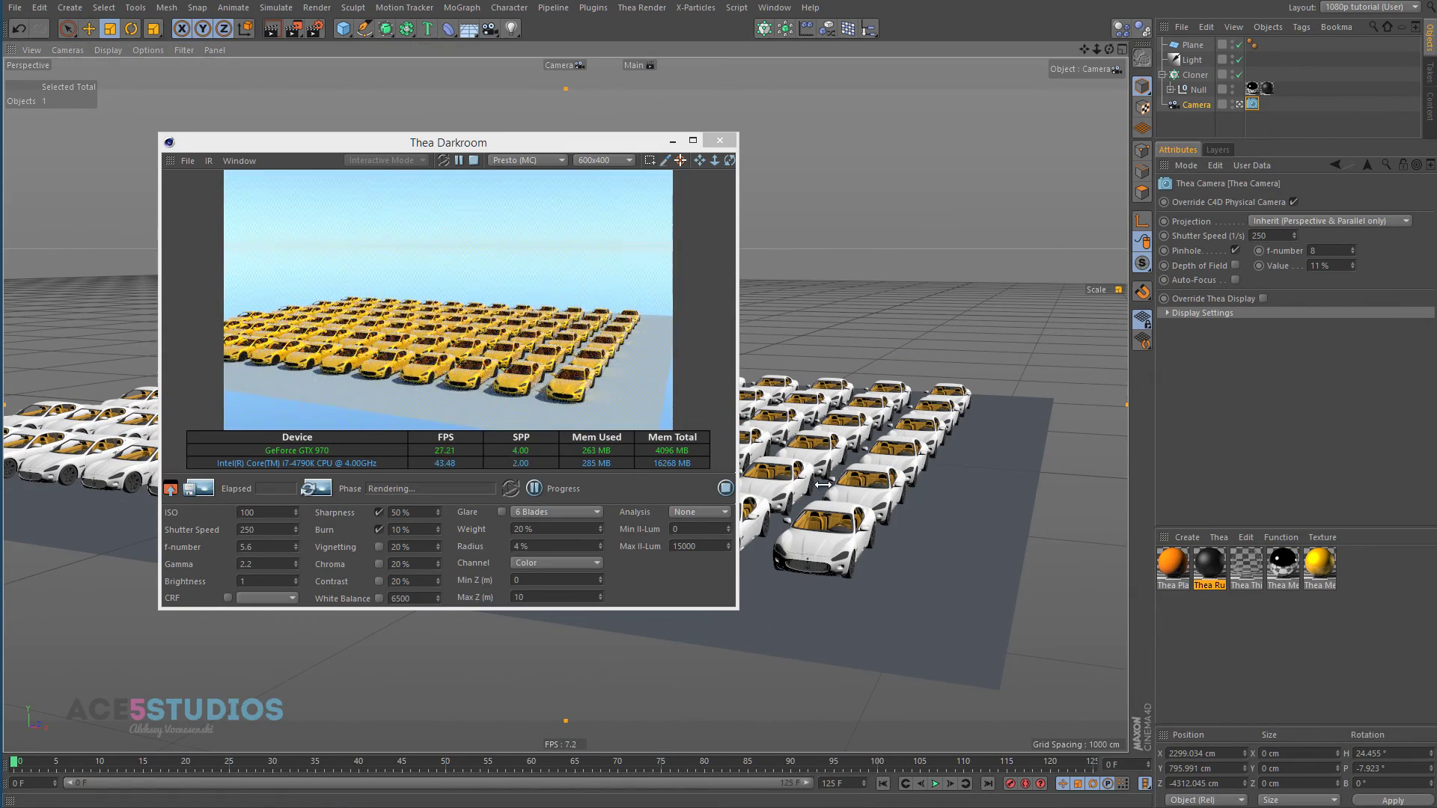
alt+drag(898, 401, 890, 464)
click(484, 334)
alt+drag(484, 333, 478, 398)
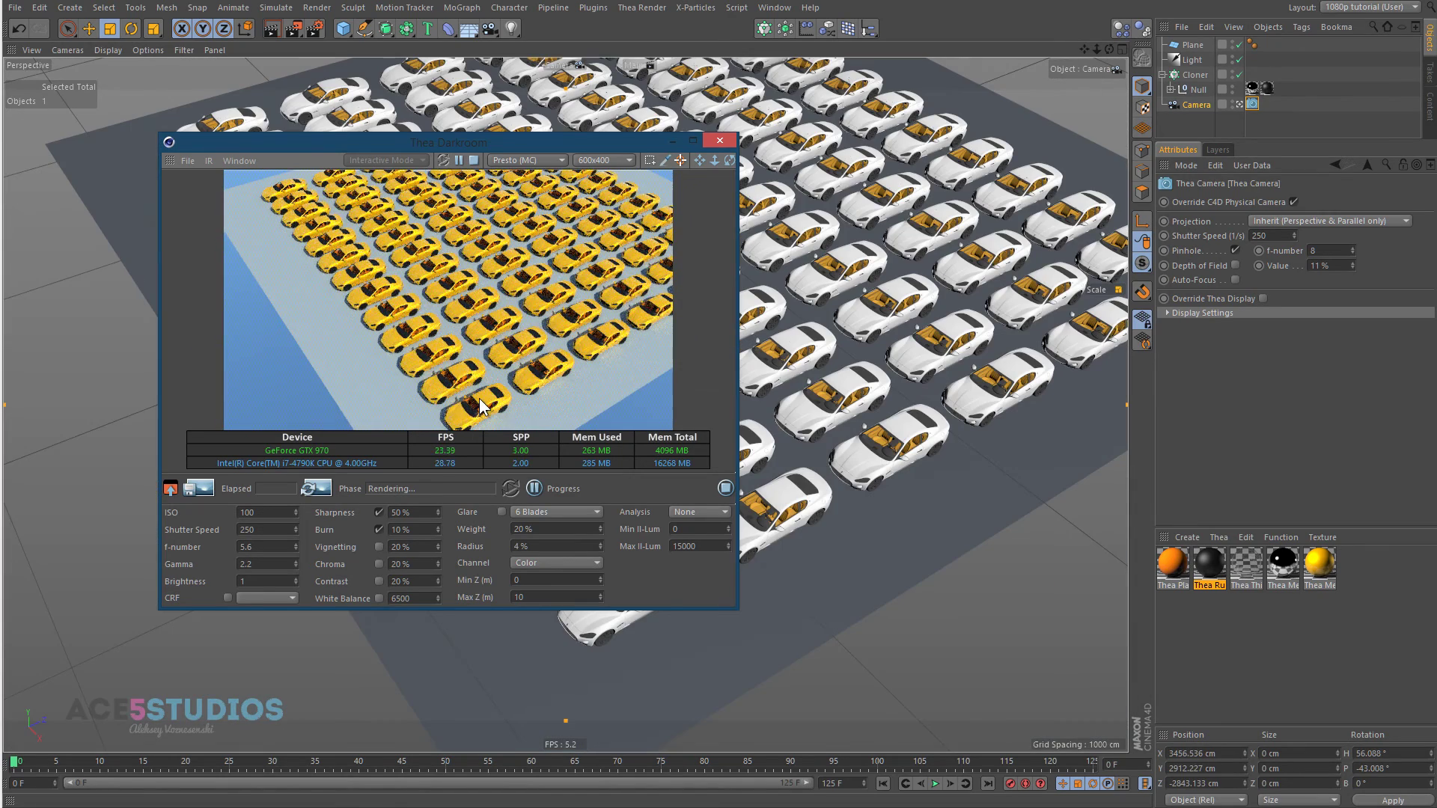